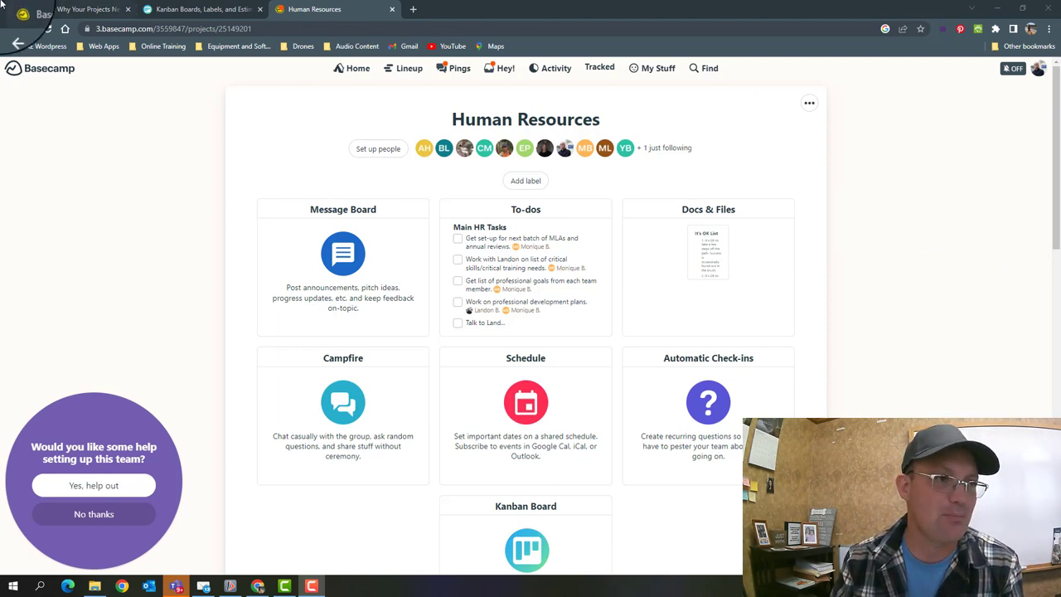
- Switch to the Basecamp article 'Why Your Projects Need a Kanban Board (Plus 7 Kanban Templates)'
left_click(96, 14)
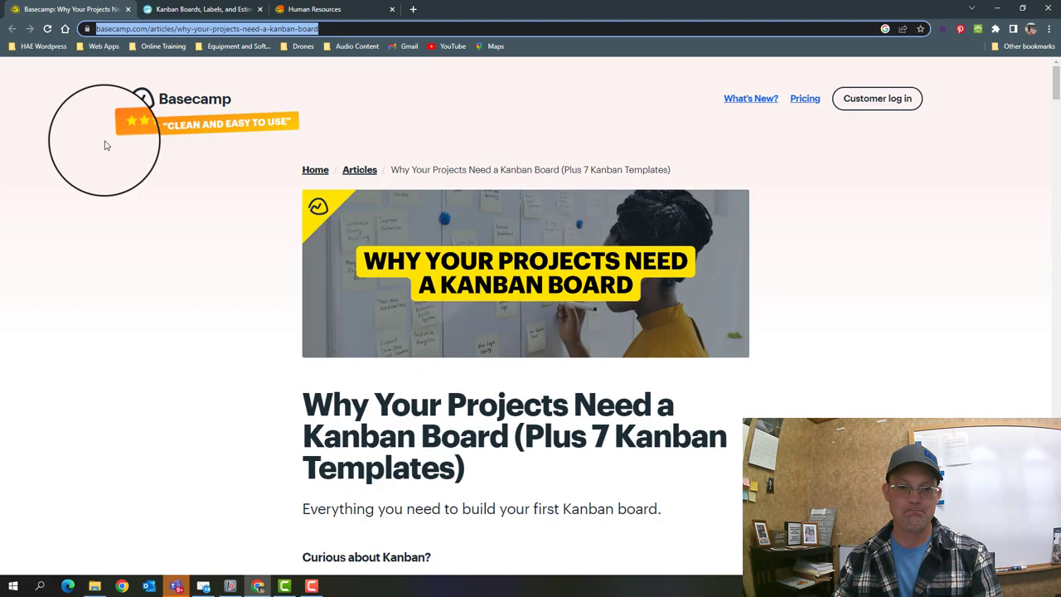
- Scroll through the Kanban board article, then switch to the trackedhq.com tab
scroll(572, 356, "down", 10)
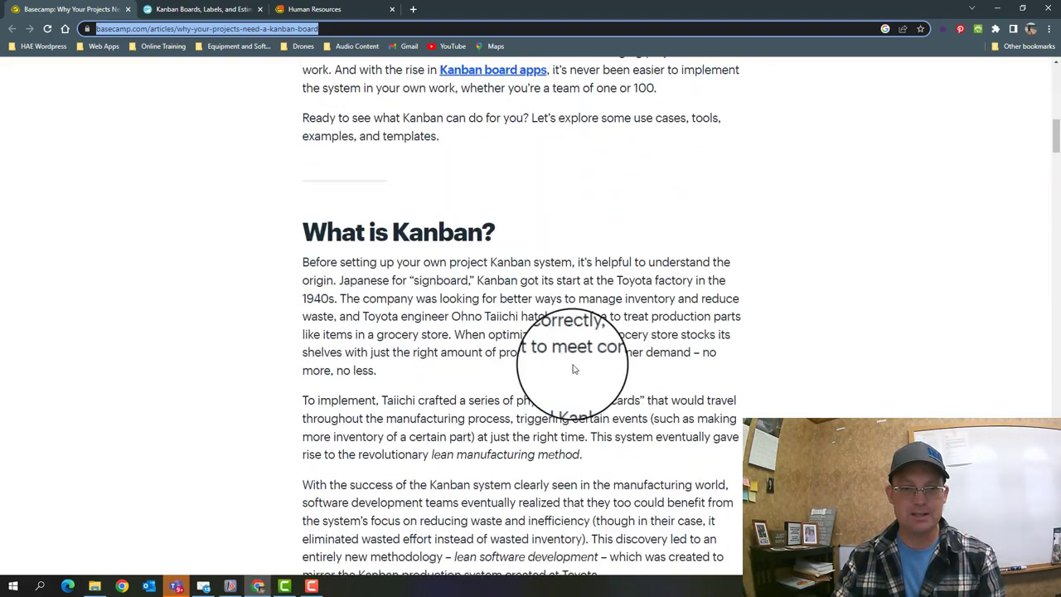
scroll(573, 369, "down", 15)
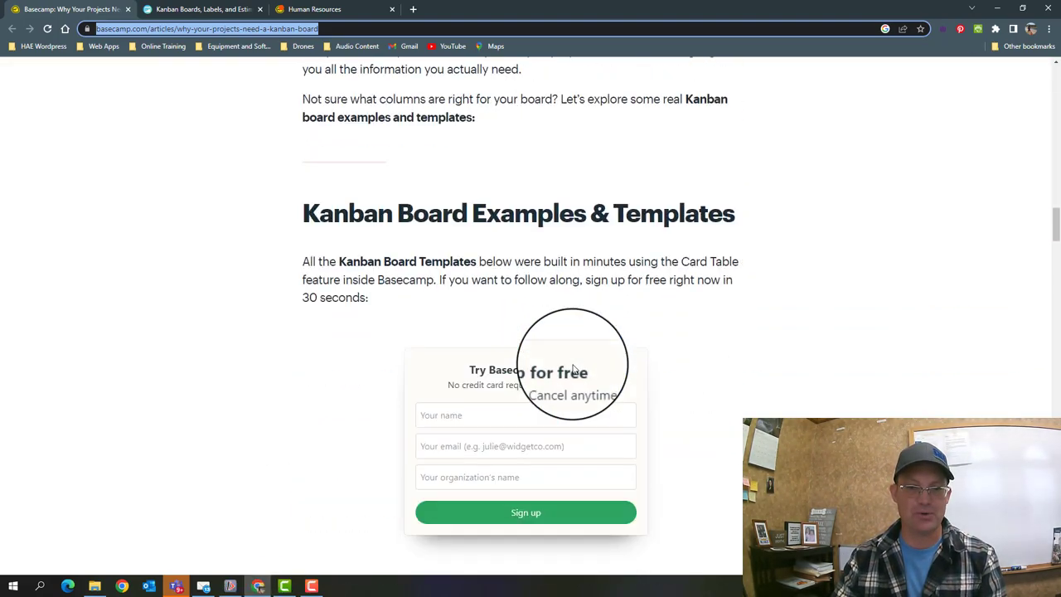
scroll(573, 369, "down", 15)
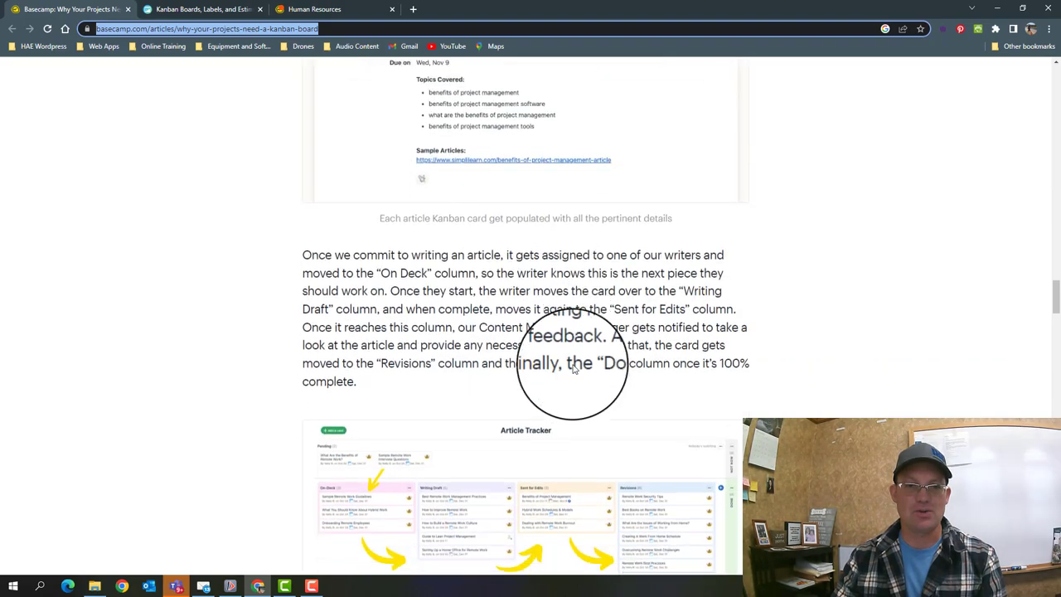
scroll(573, 368, "down", 15)
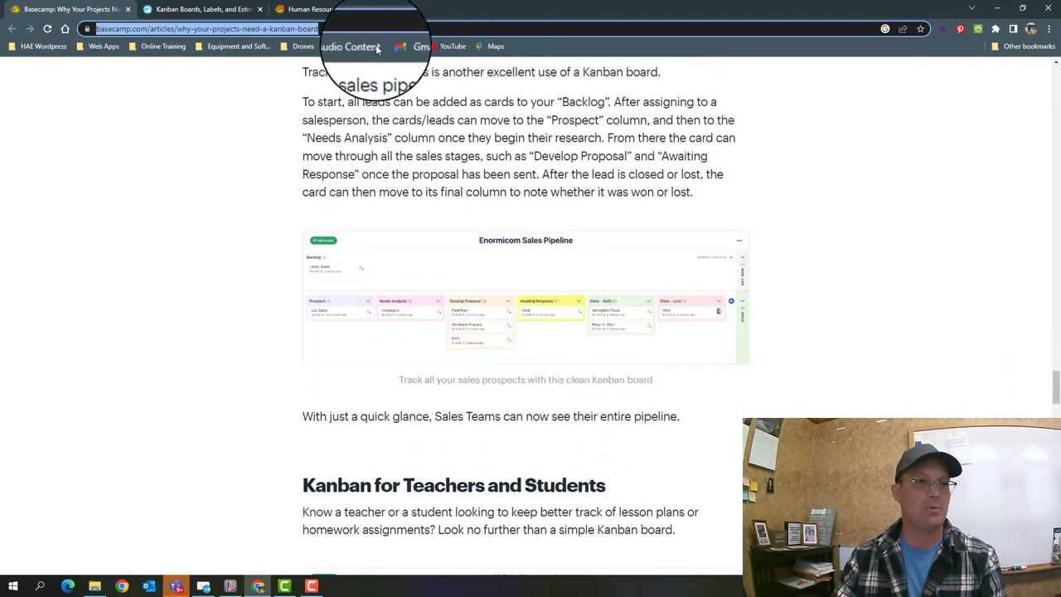
left_click(194, 10)
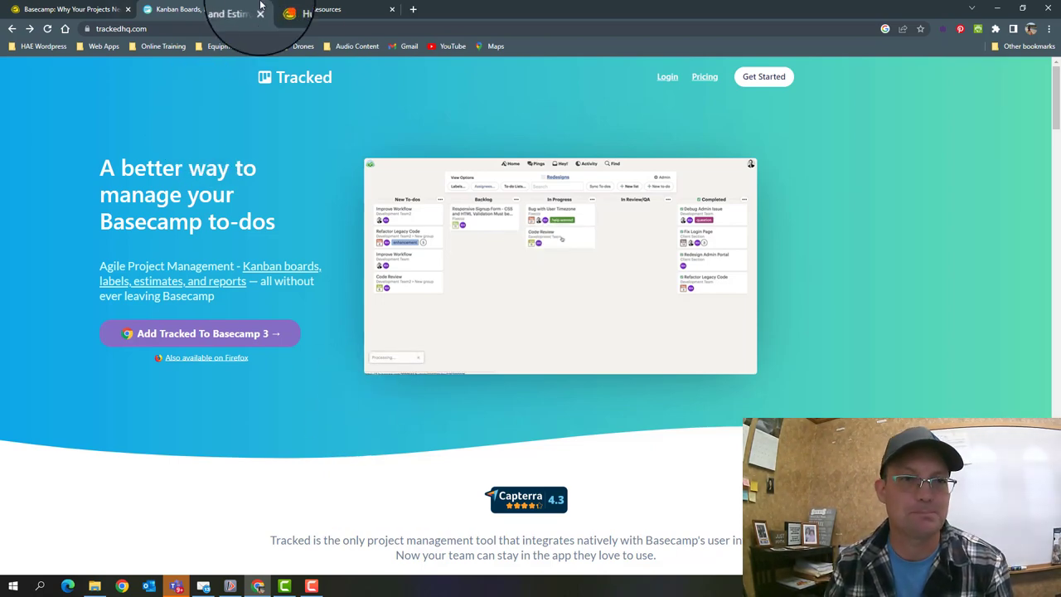
- Switch back to the Human Resources project page in Basecamp
left_click(336, 9)
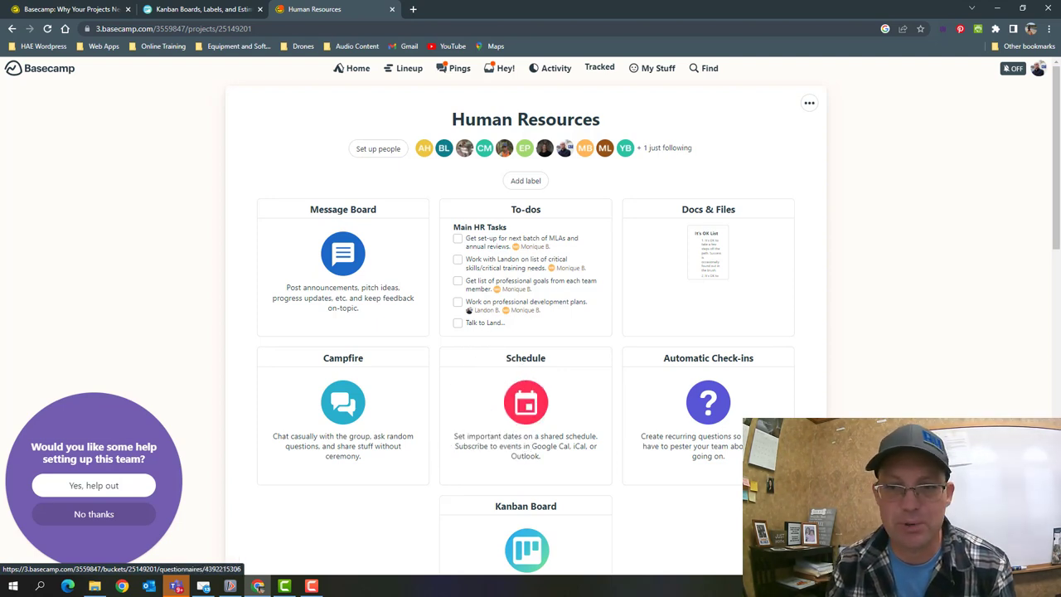
- Turn on the Card Table tool in the Human Resources project's tool settings
left_click(807, 104)
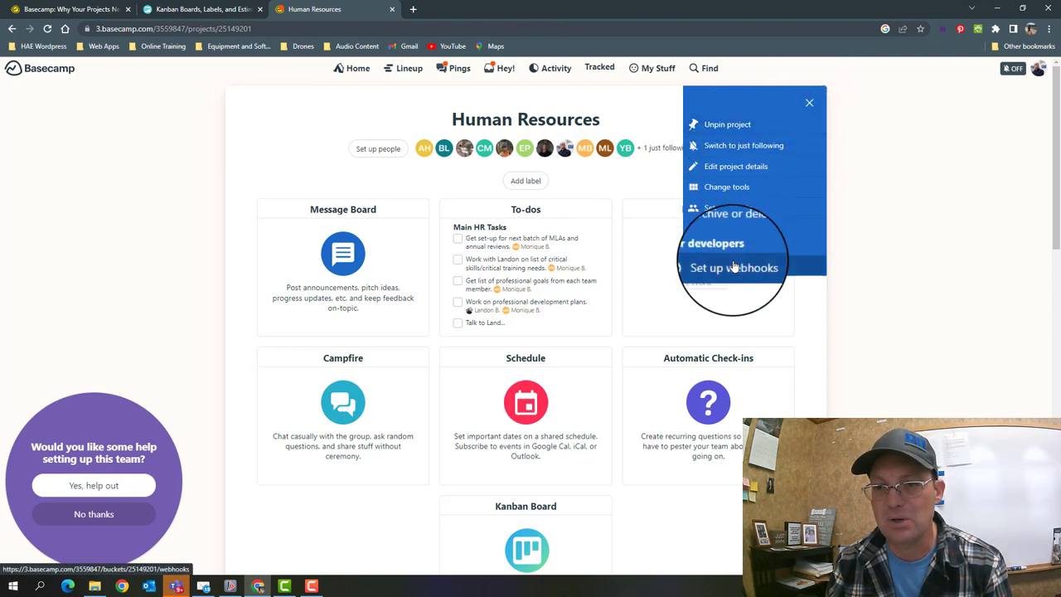
left_click(757, 192)
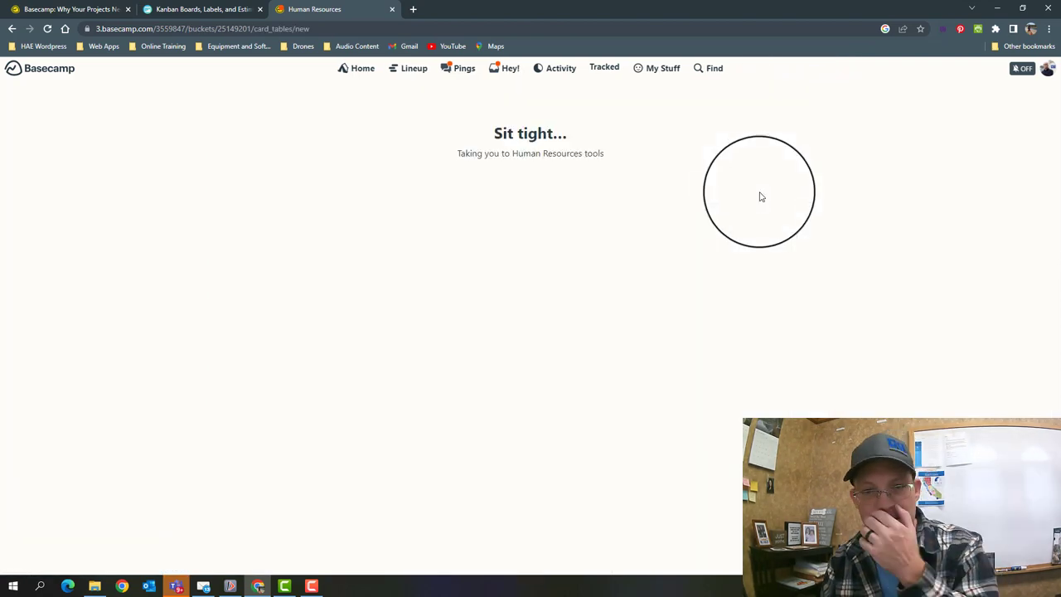
scroll(763, 202, "down", 4)
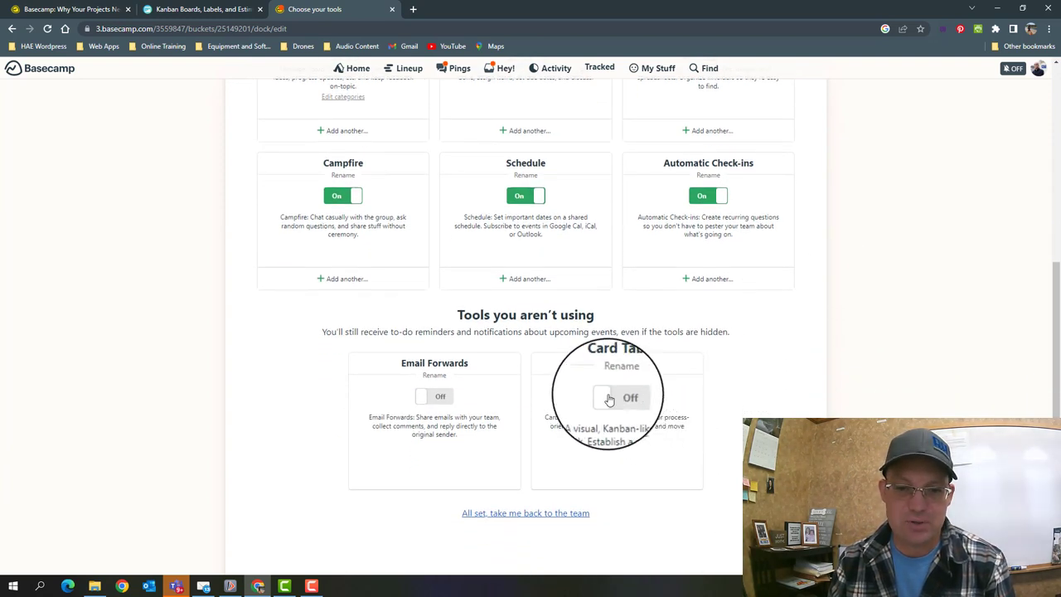
left_click(622, 396)
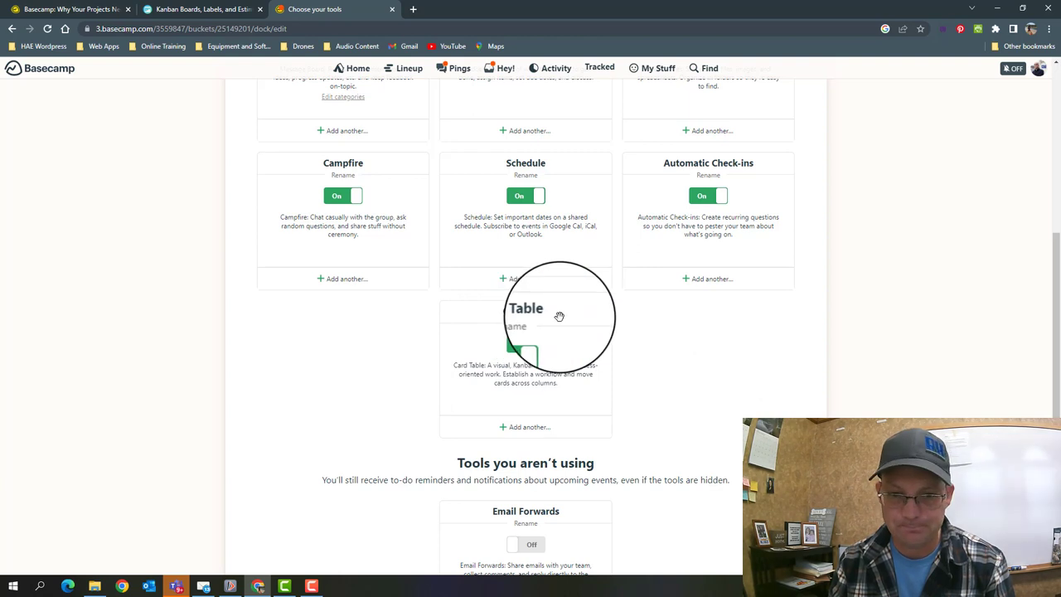
- Rename the Card Table tool to 'Professional Development' and save the change
left_click(534, 325)
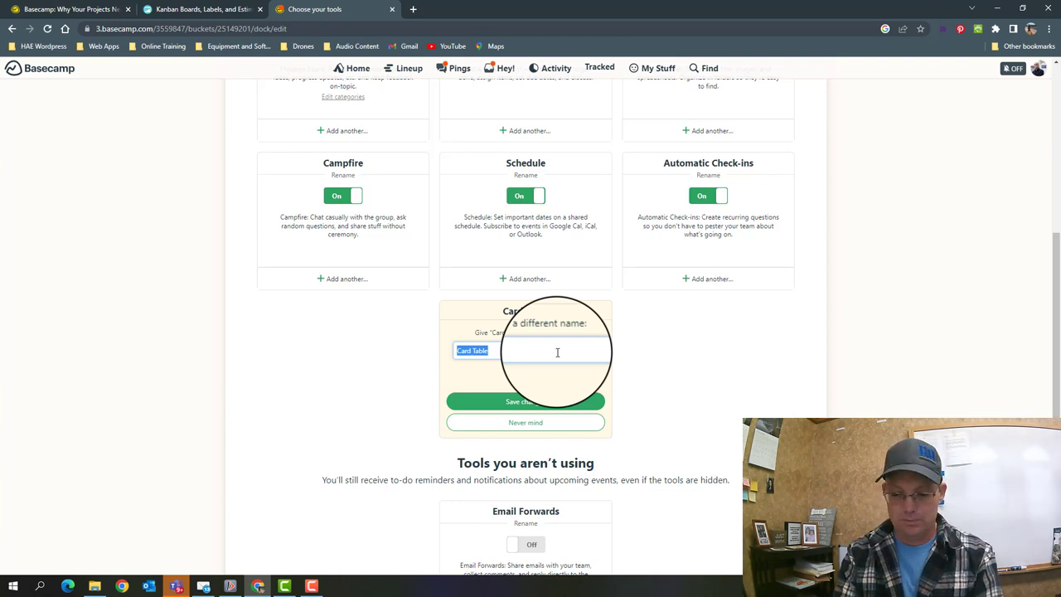
type("Profe")
key("BackSpace")
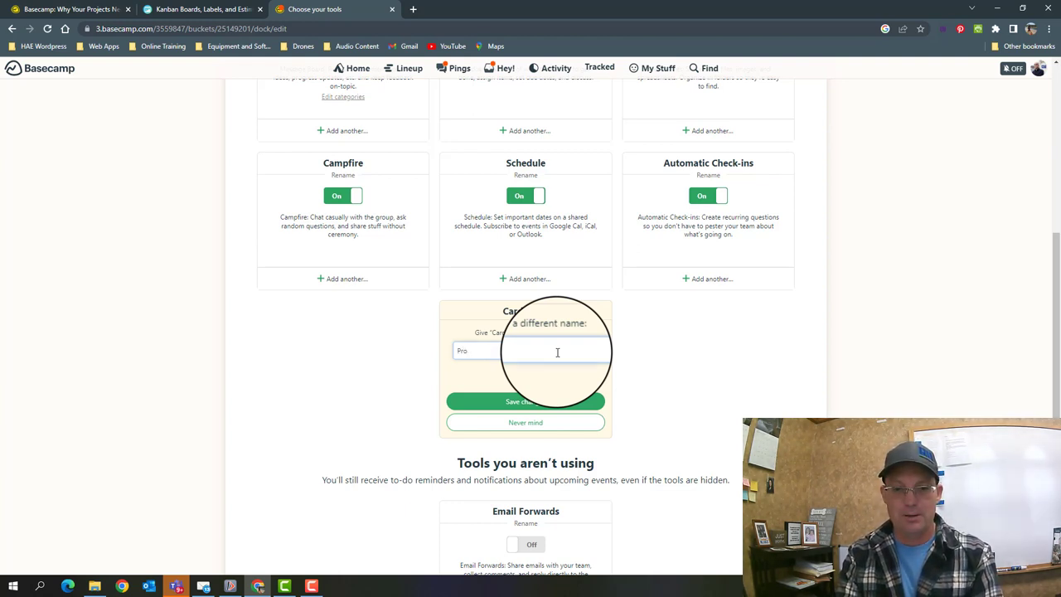
type("essional")
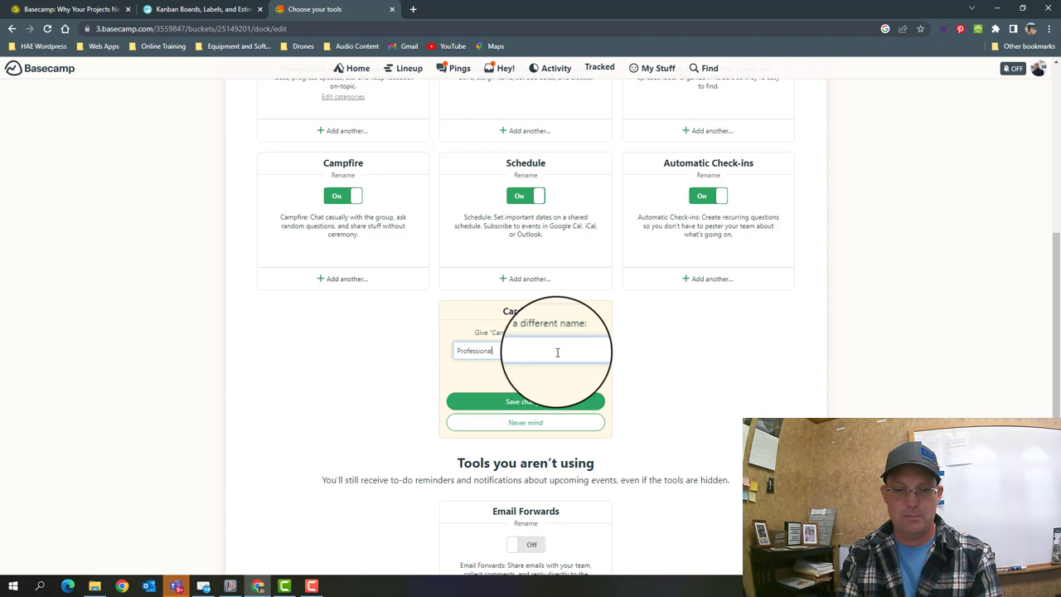
type(" Development")
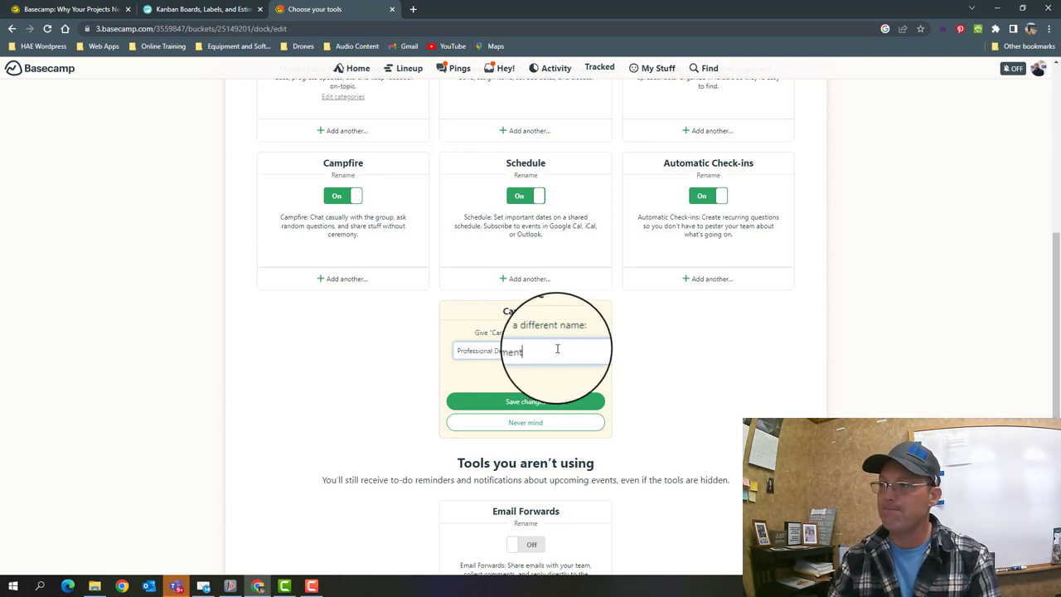
left_click(536, 403)
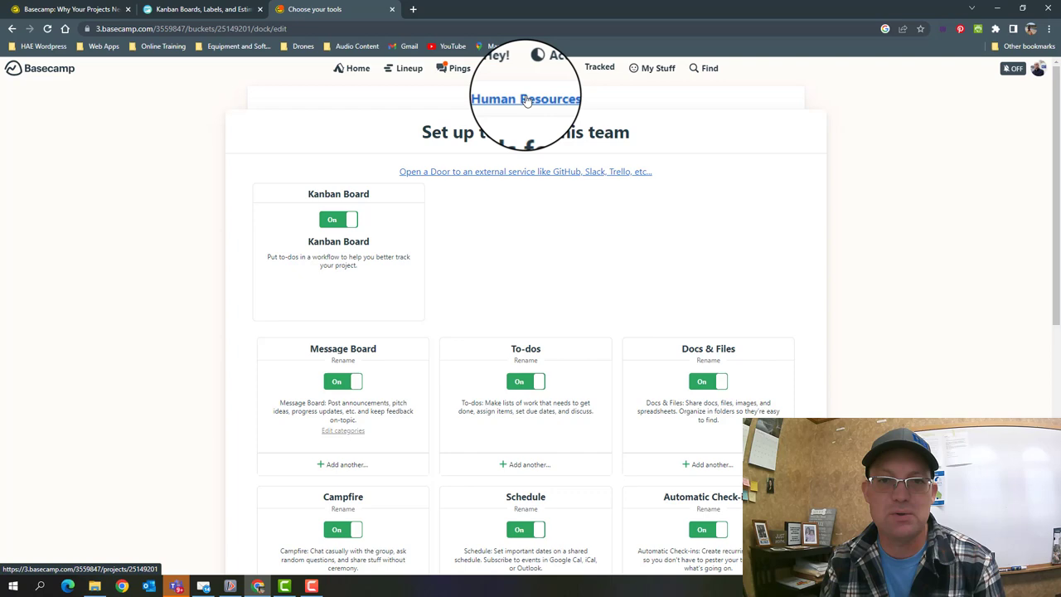
- Go to the Human Resources project and open the Professional Development card table
left_click(526, 100)
scroll(703, 296, "down", 3)
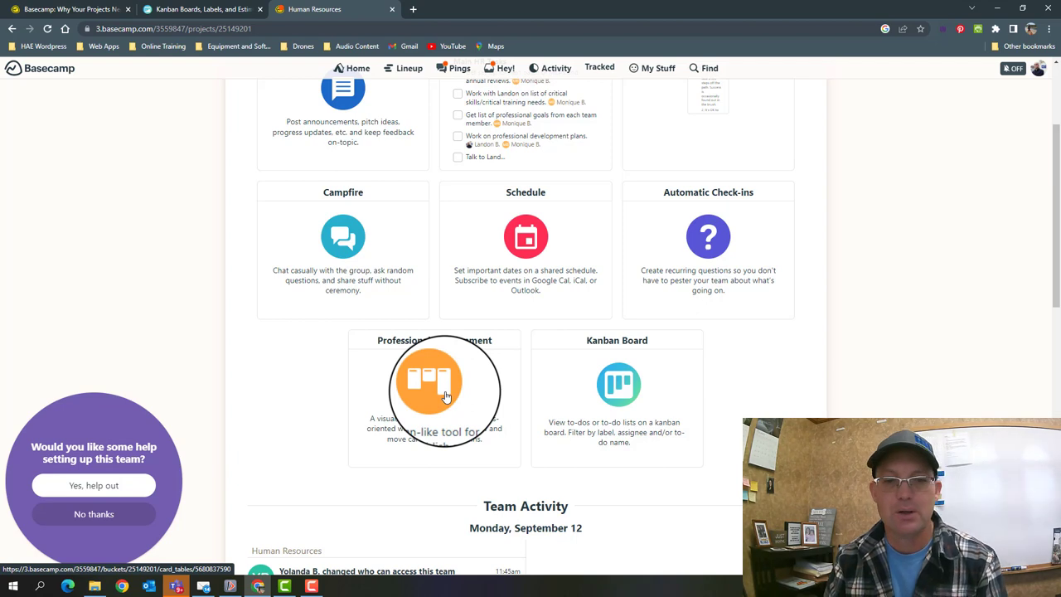
left_click(445, 395)
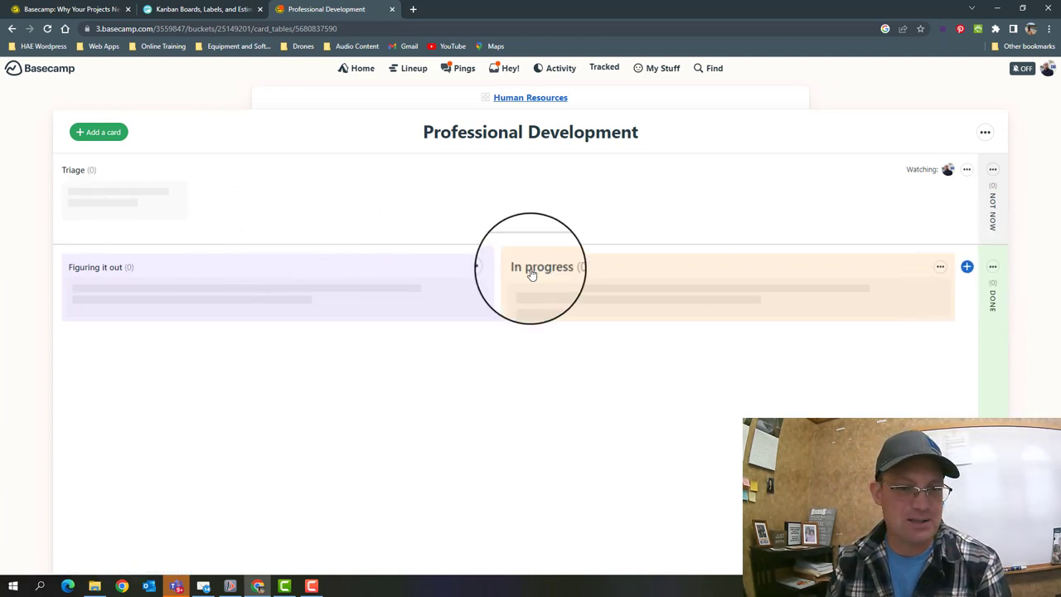
- Rename the 'Figuring it out' column to 'Meet With Team Member'
left_click(491, 267)
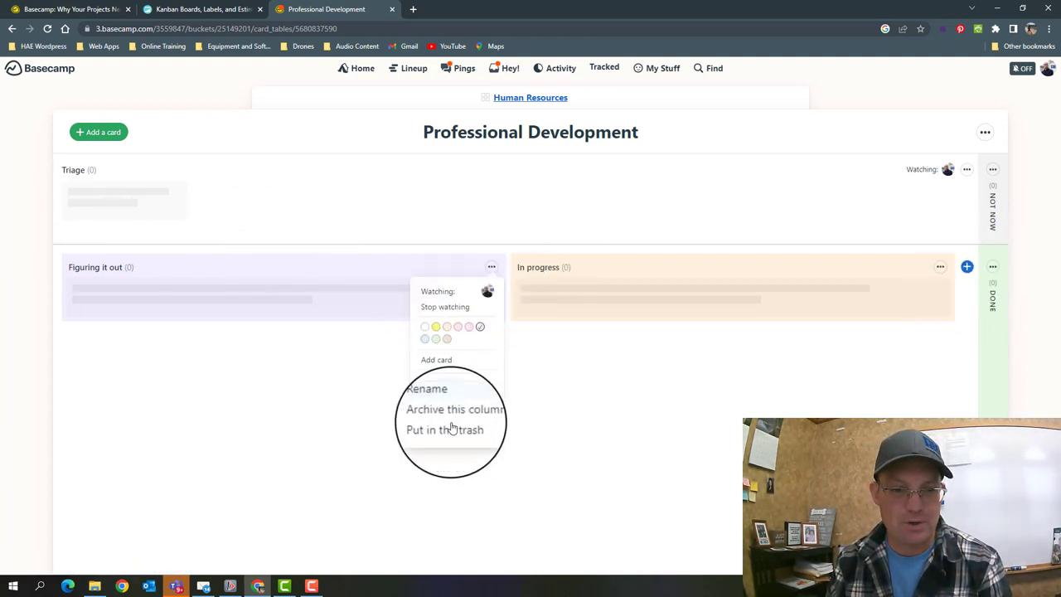
left_click(431, 398)
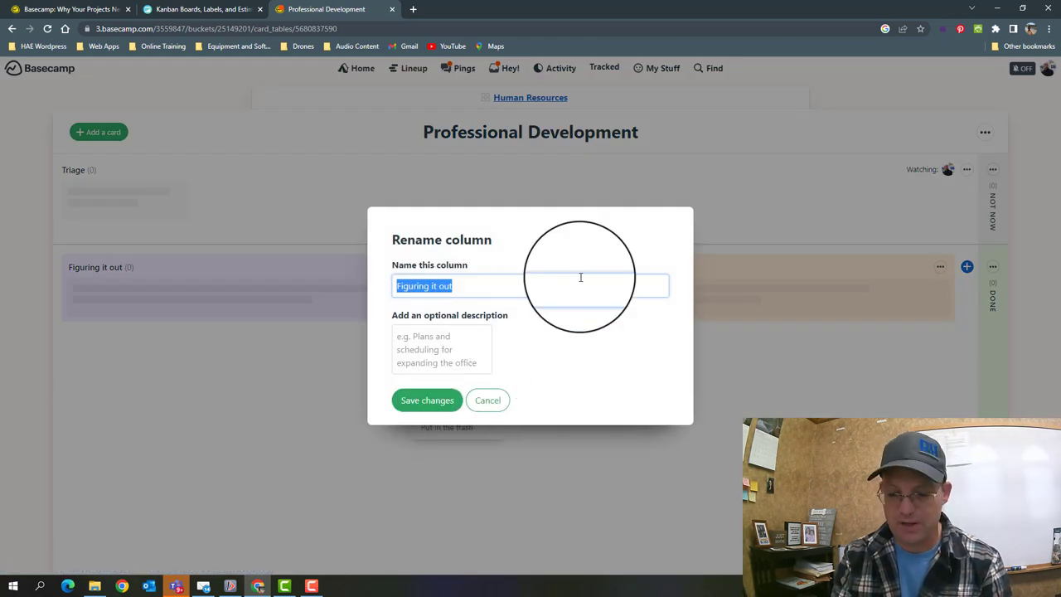
type("Prepare")
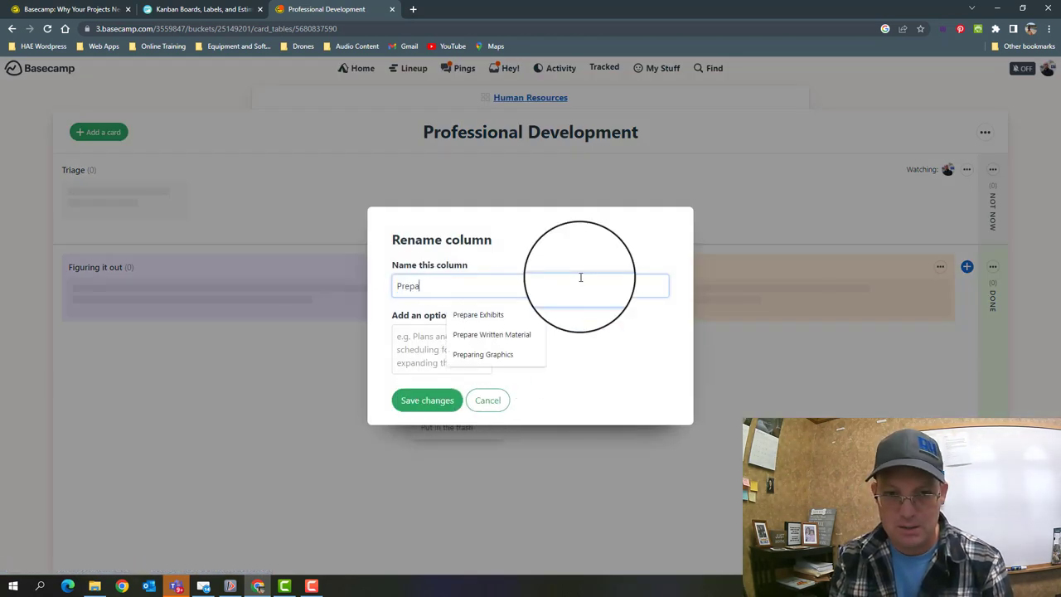
key("BackSpace")
key("BackSpace")
key("BackSpace")
key("BackSpace")
key("BackSpace")
key("BackSpace")
key("BackSpace")
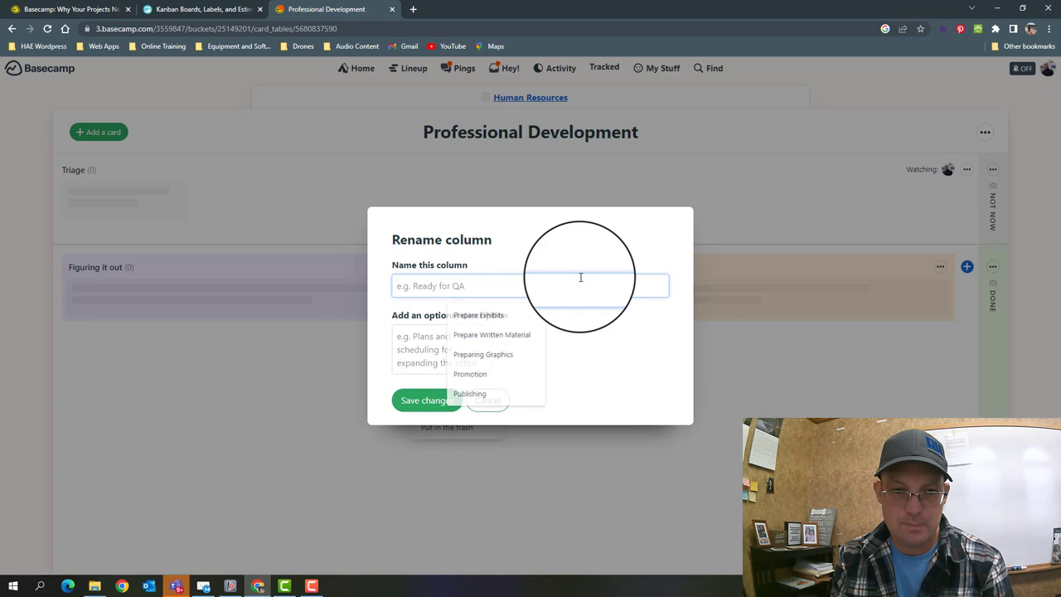
type("Meet With TEam")
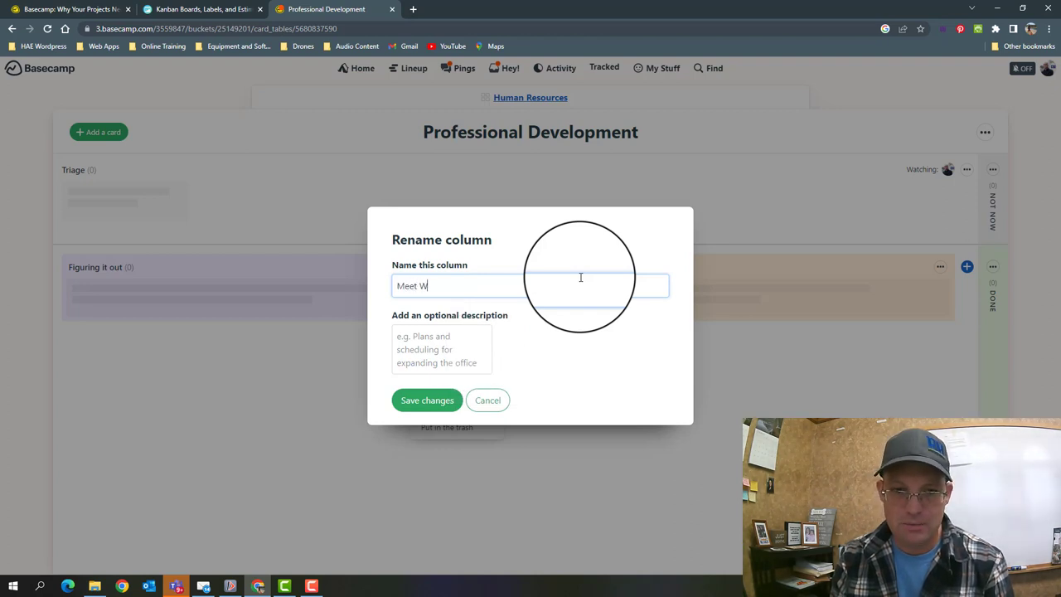
key("BackSpace")
key("BackSpace")
key("BackSpace")
key("BackSpace")
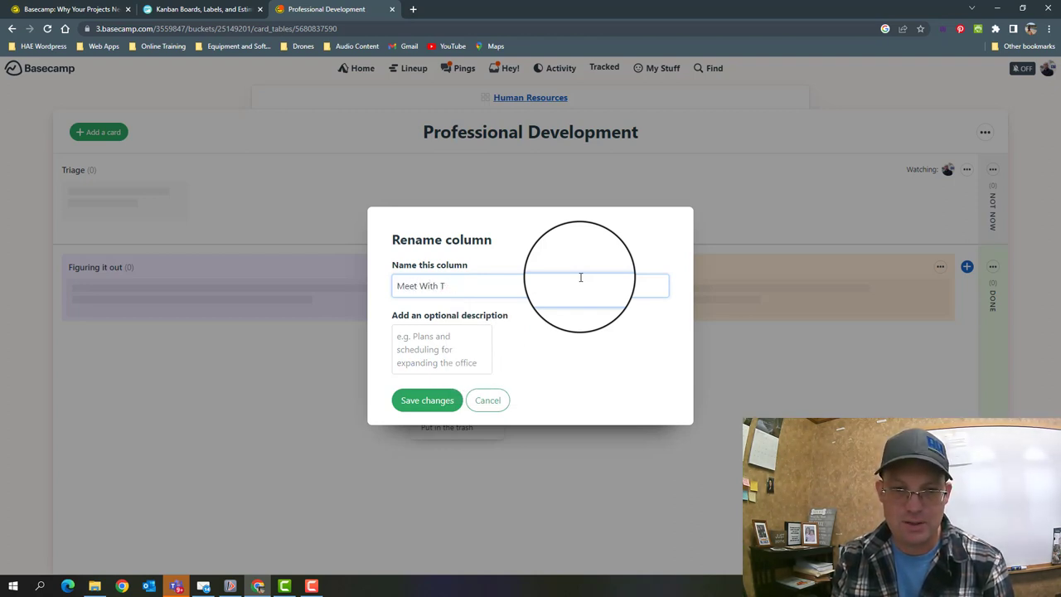
type("eam Member")
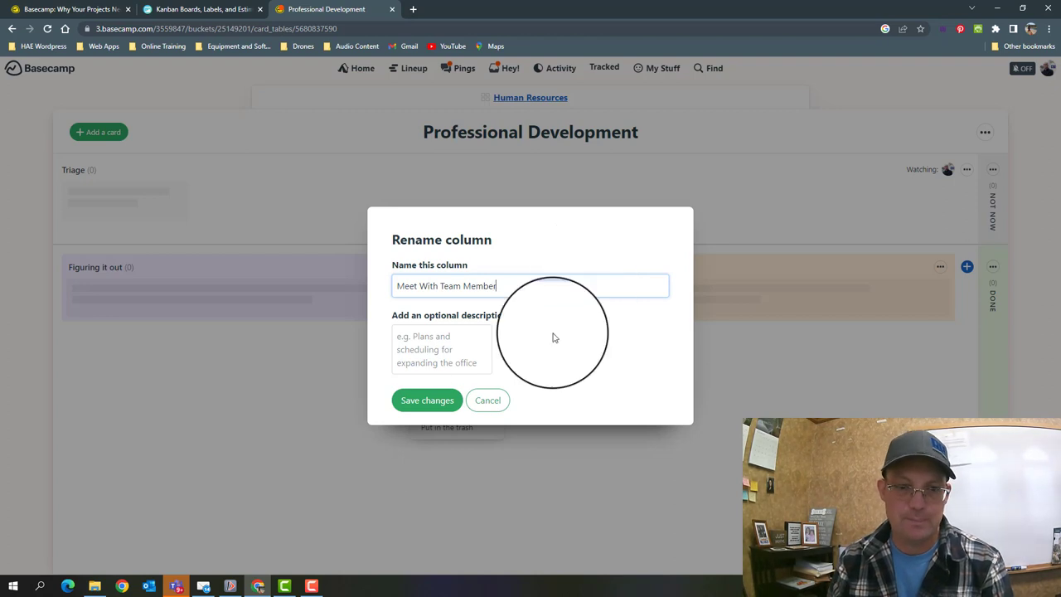
left_click(434, 400)
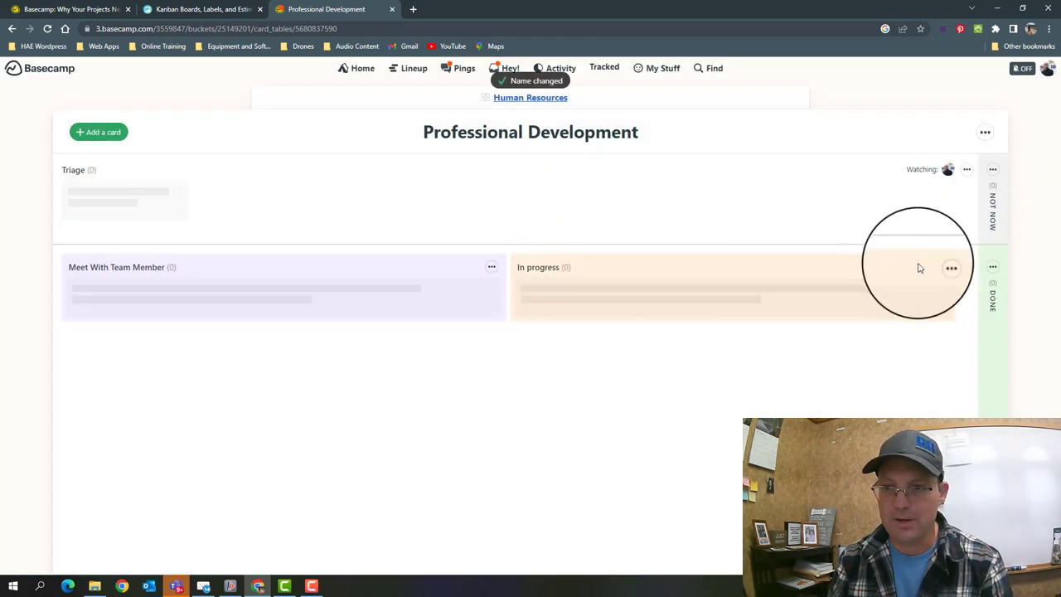
- Rename the 'In progress' column to 'Create List of Goals'
left_click(943, 267)
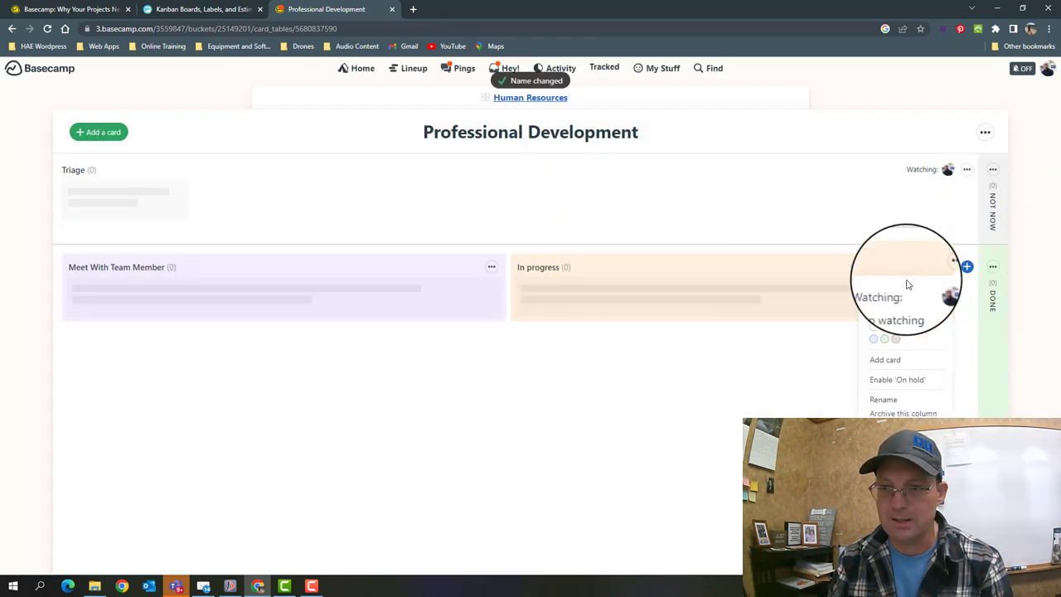
left_click(881, 401)
type("Create ")
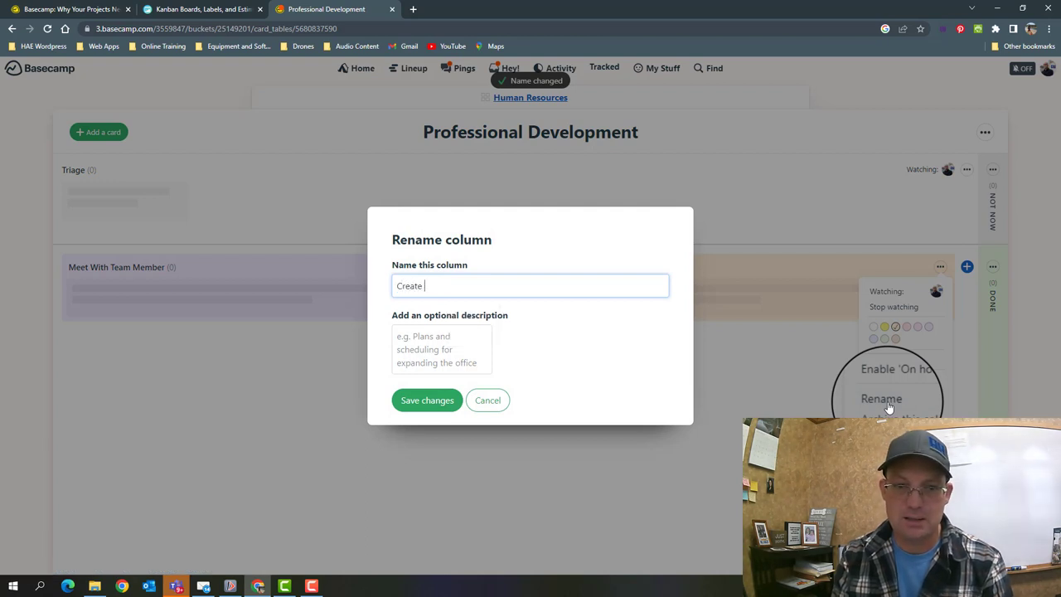
type("Lo")
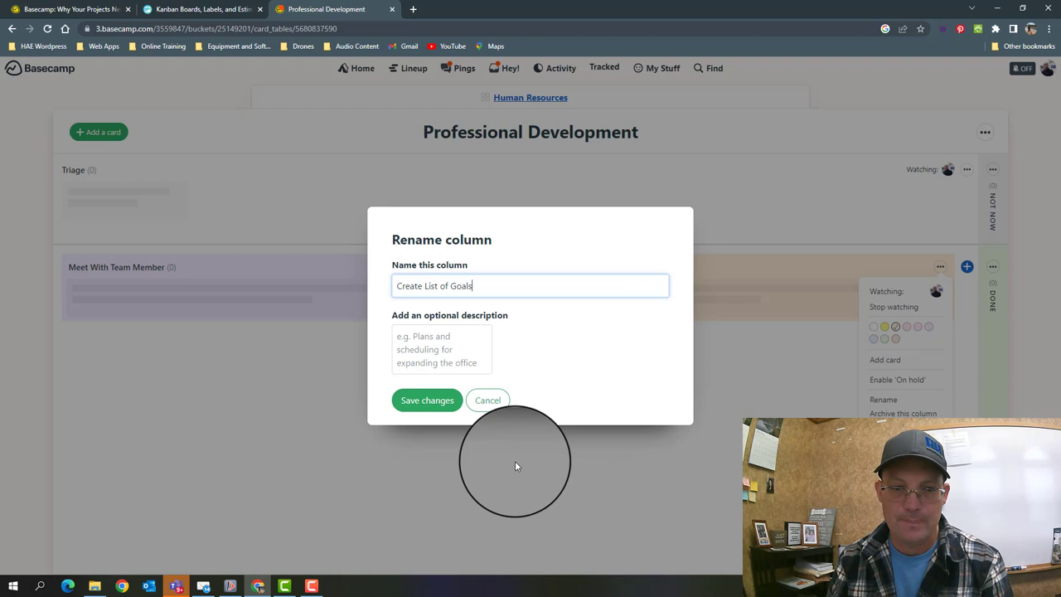
left_click(427, 400)
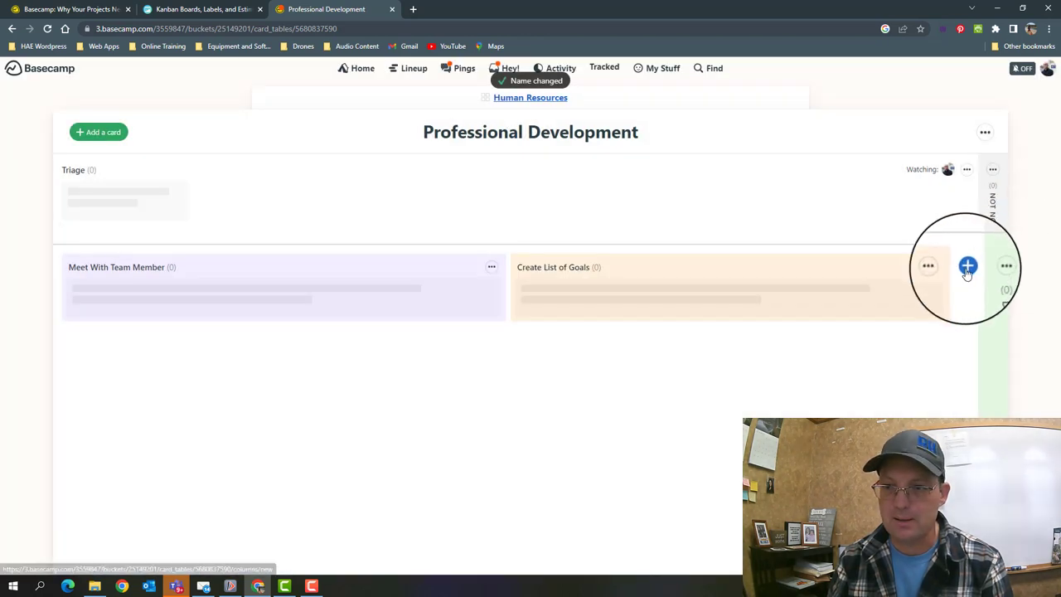
- Add columns 'Prepare Preliminary Plan' and 'Review and Approve Plan' to the board
left_click(966, 266)
type("Preparenary")
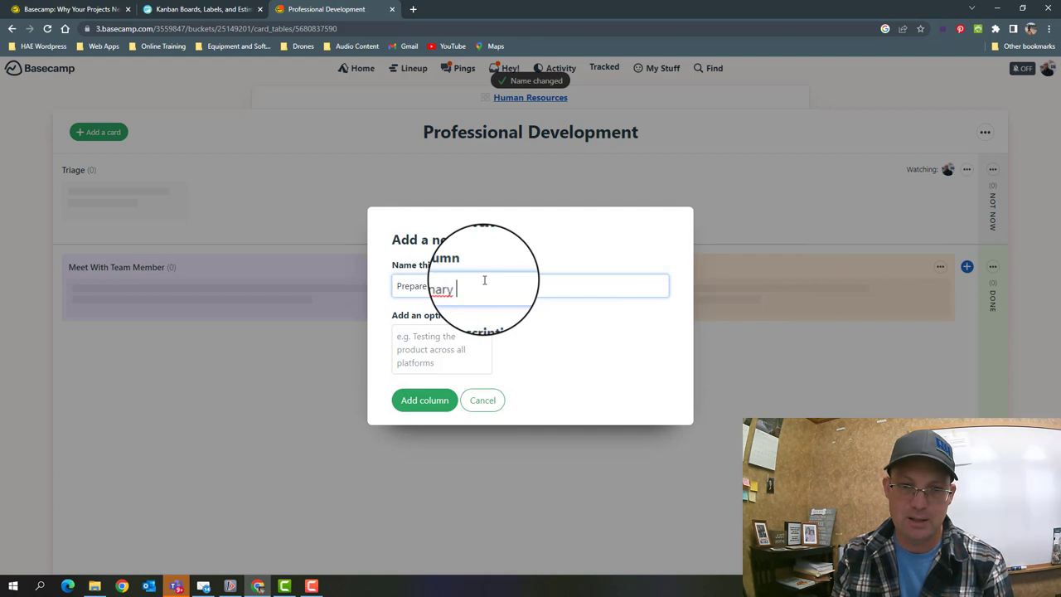
key("ctrl+BackSpace")
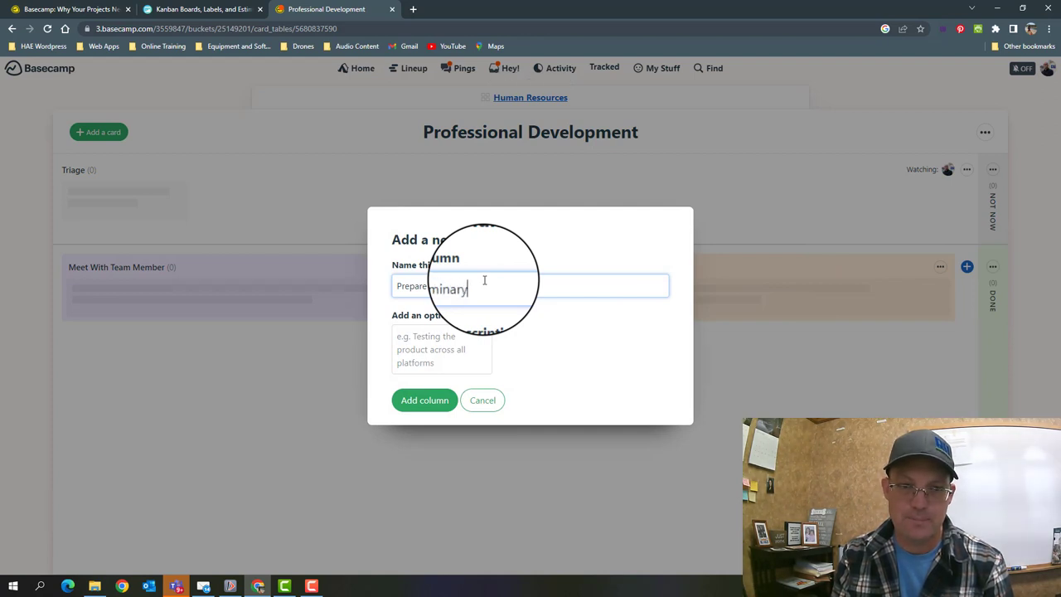
type("Preliminary Plan")
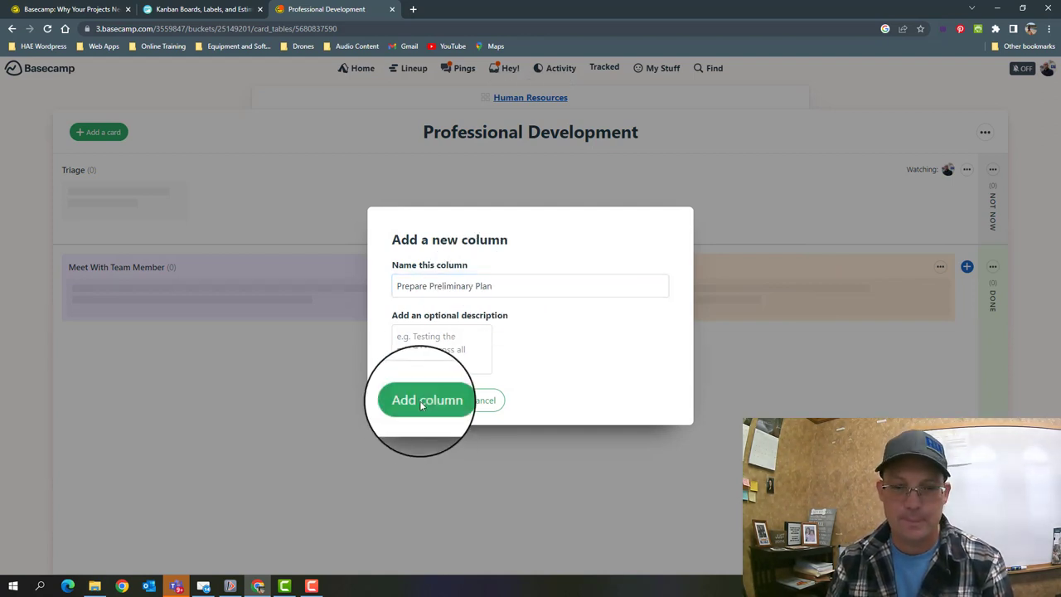
left_click(424, 400)
left_click(970, 265)
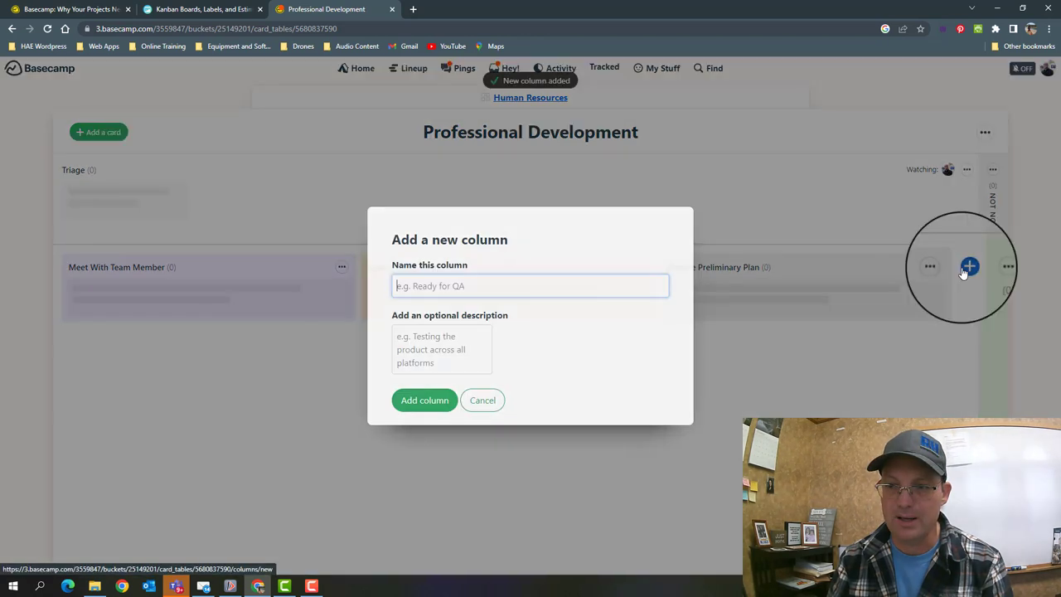
type("Review")
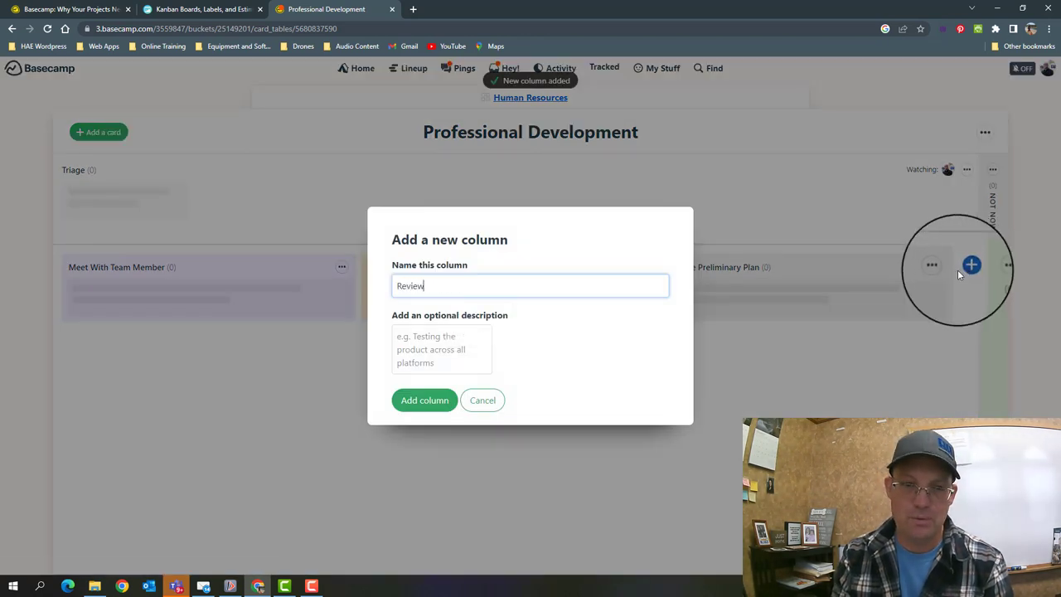
type(" and Approve")
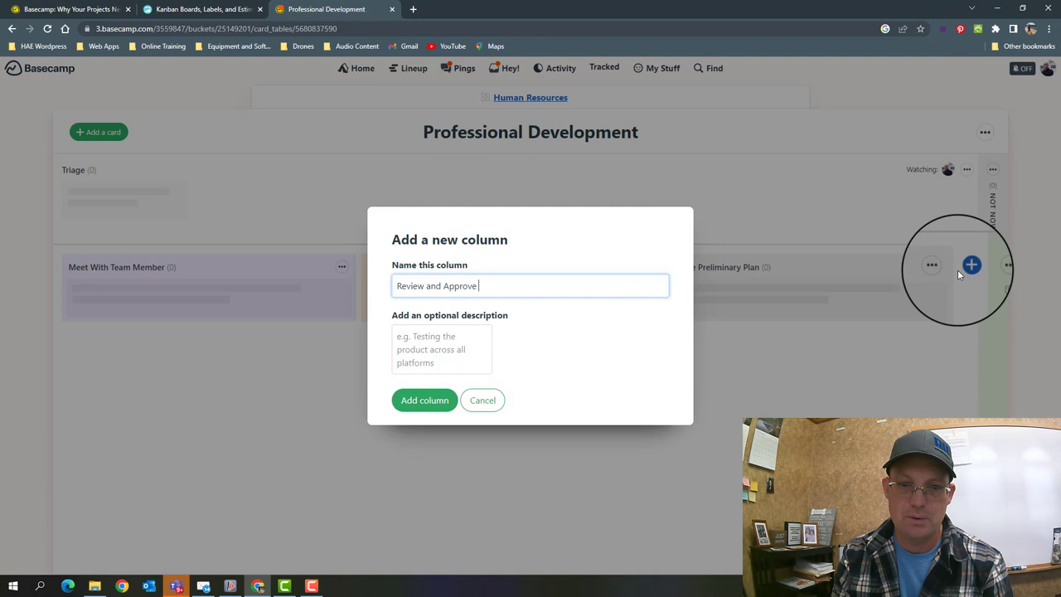
type(" Plan")
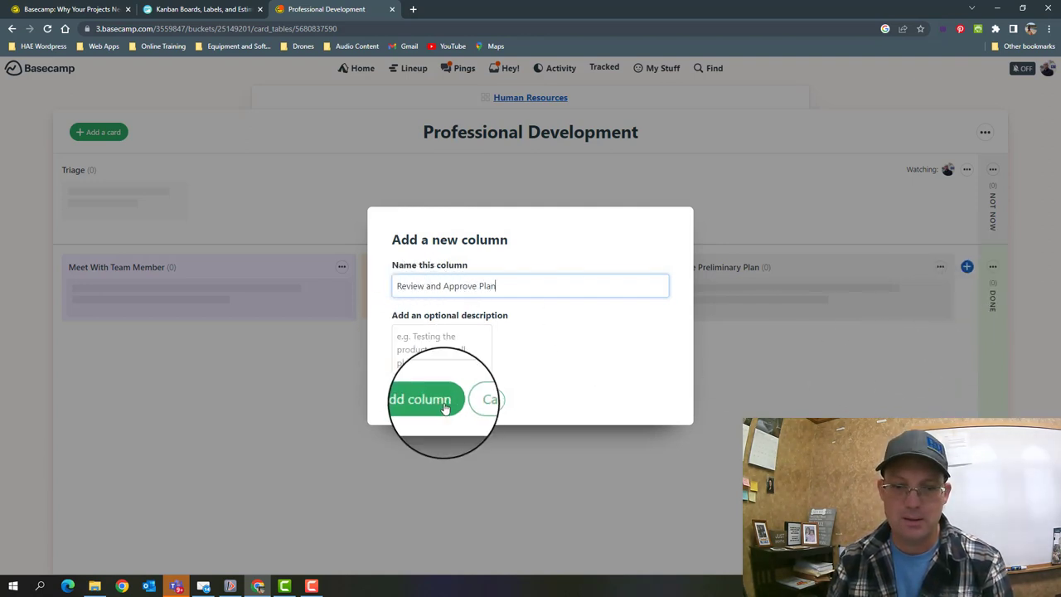
left_click(424, 399)
- Add columns 'Create Action Items From Plan' and '90 Day Review' to the board
left_click(967, 266)
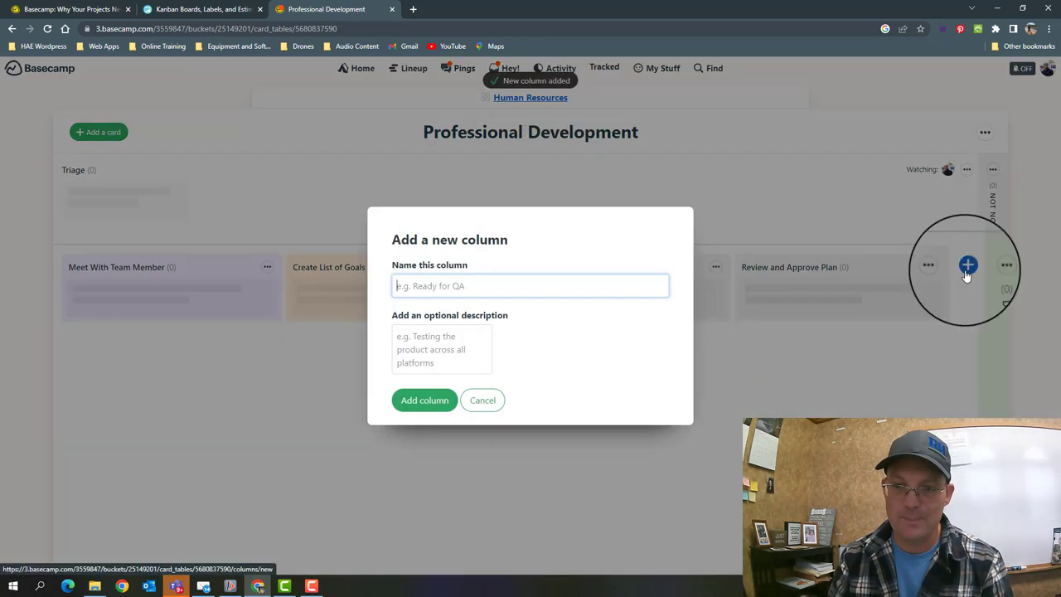
type("C")
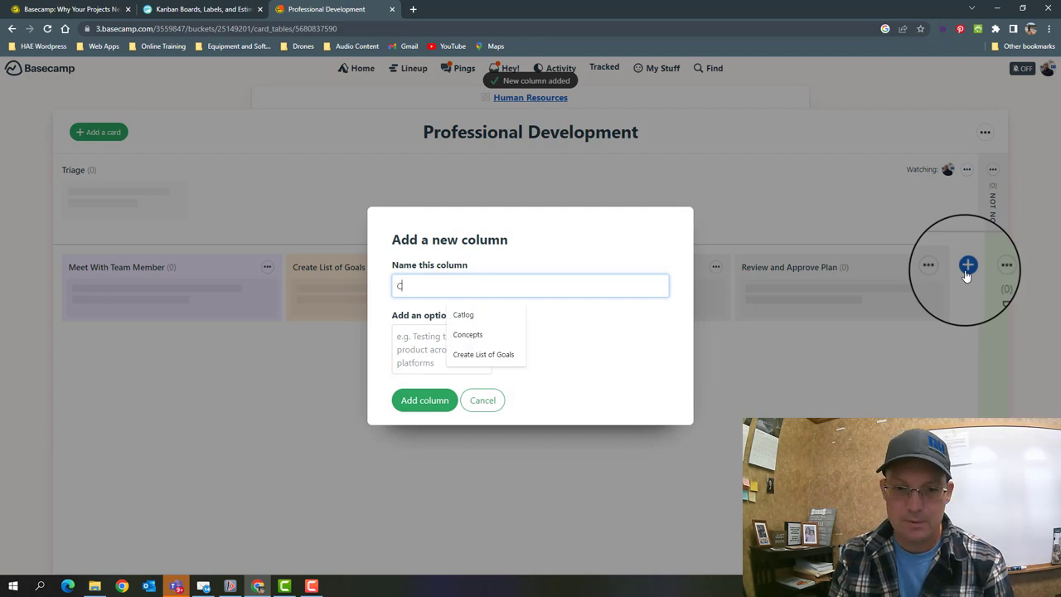
key("BackSpace")
key("BackSpace")
key("BackSpace")
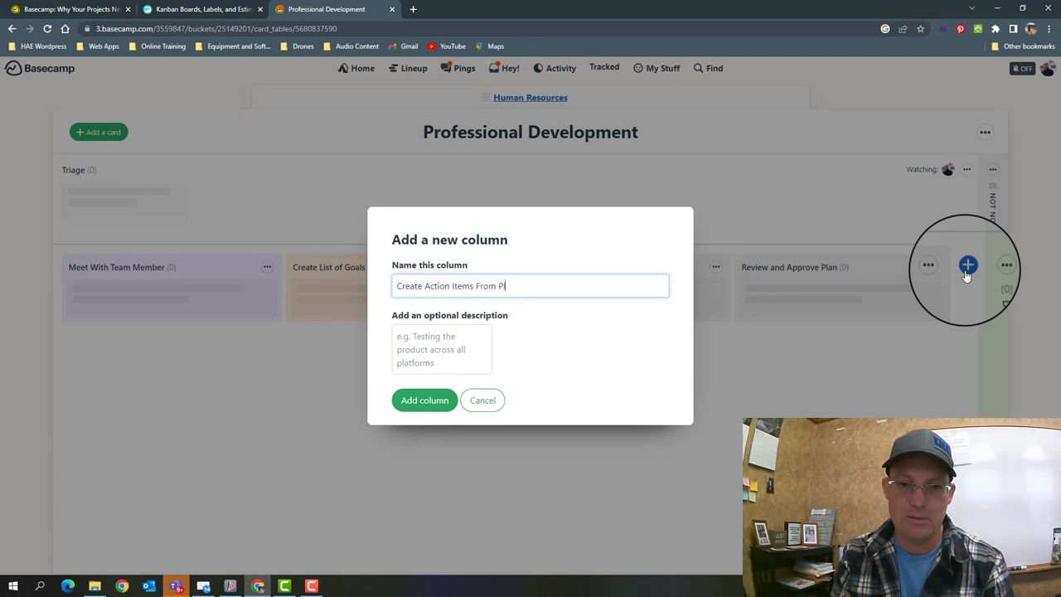
key("Return")
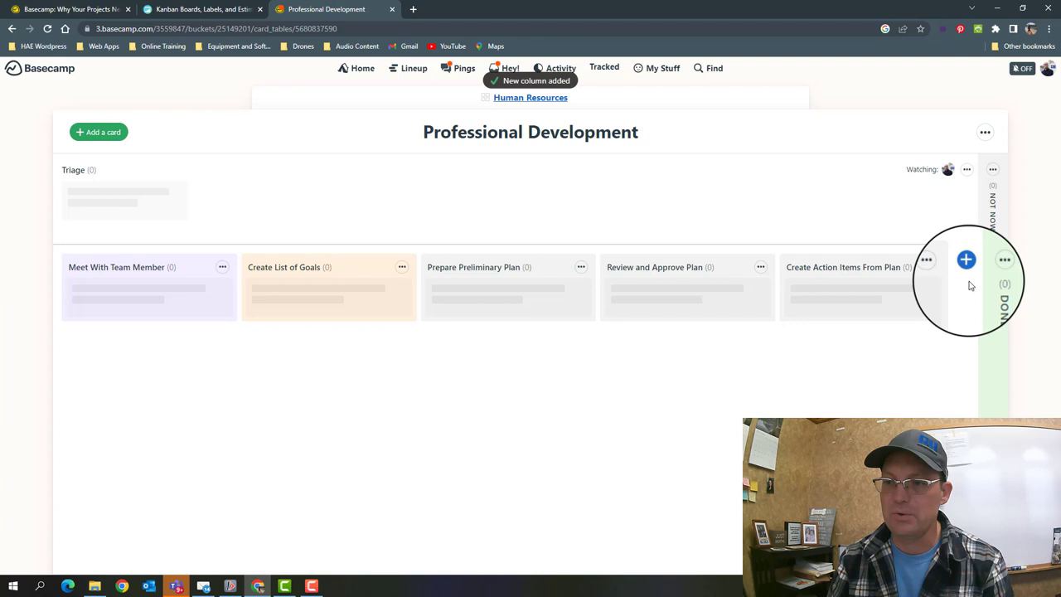
left_click(967, 268)
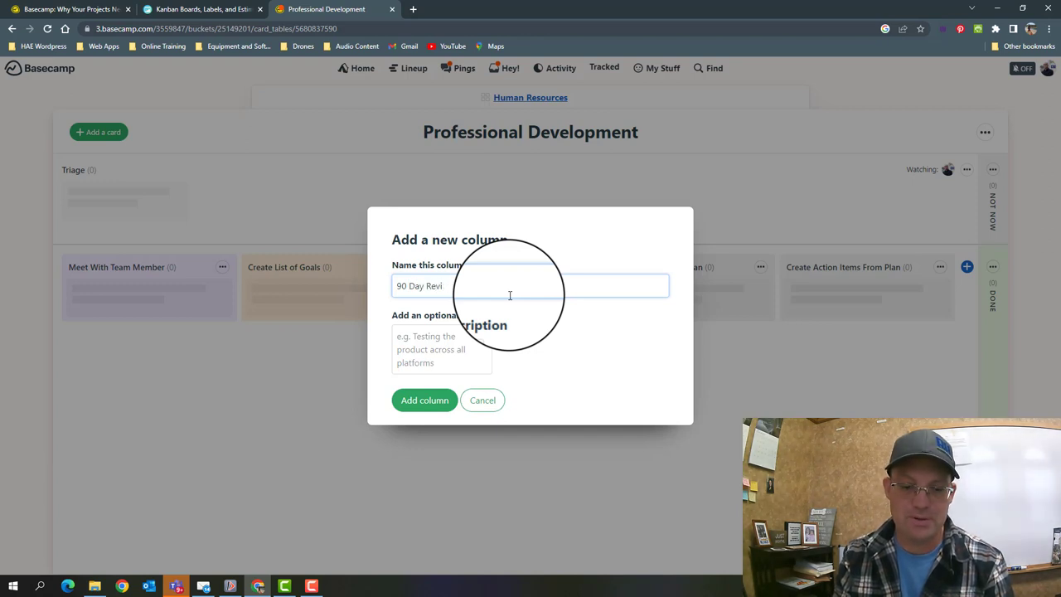
key("Return")
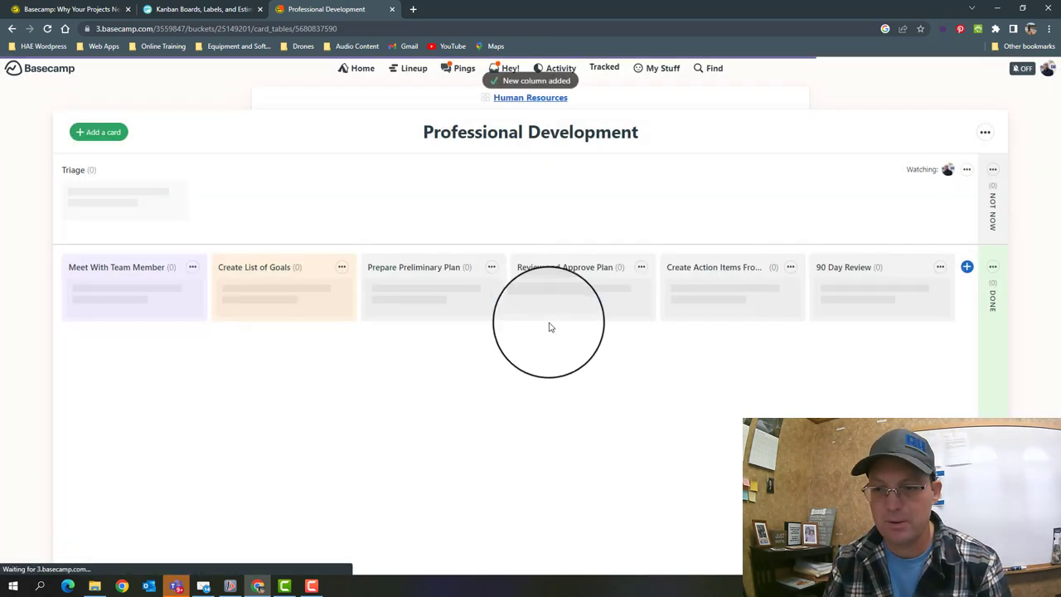
- Colour the new columns yellow, light red, pink and green, left to right
left_click(491, 267)
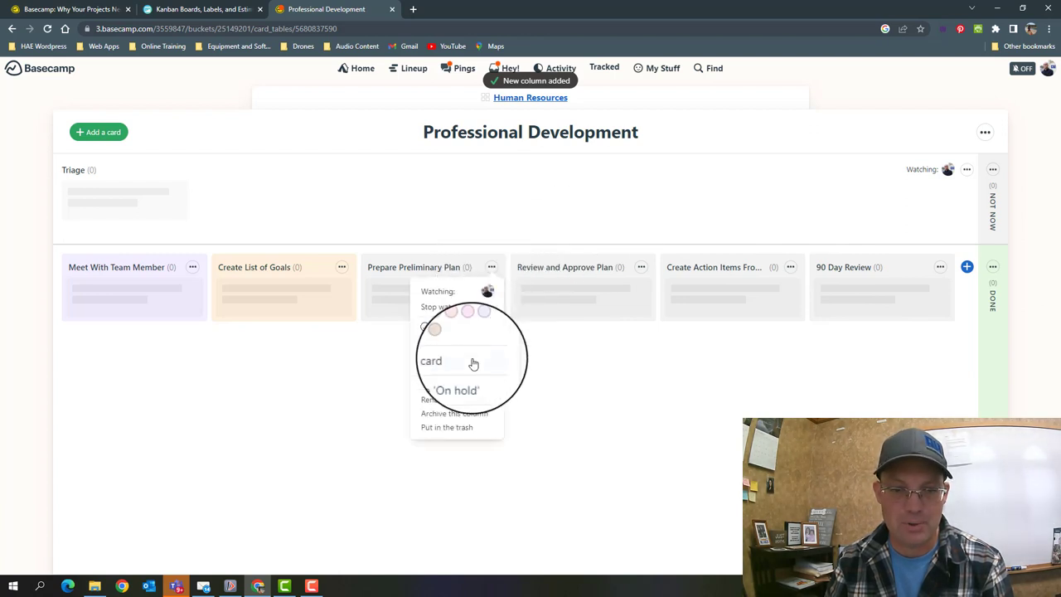
left_click(435, 328)
left_click(641, 267)
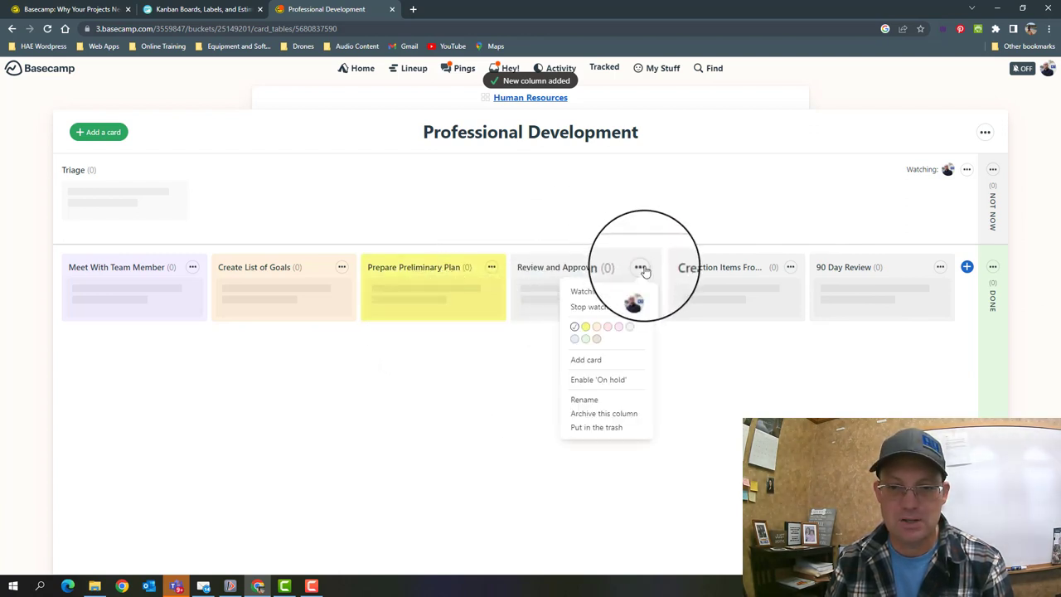
left_click(597, 328)
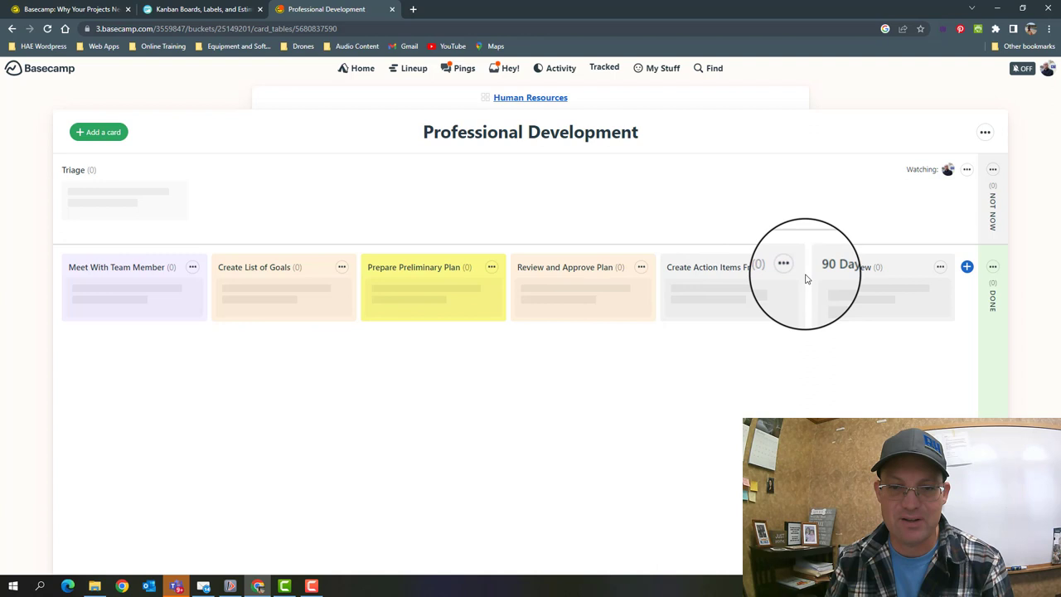
left_click(640, 267)
left_click(608, 329)
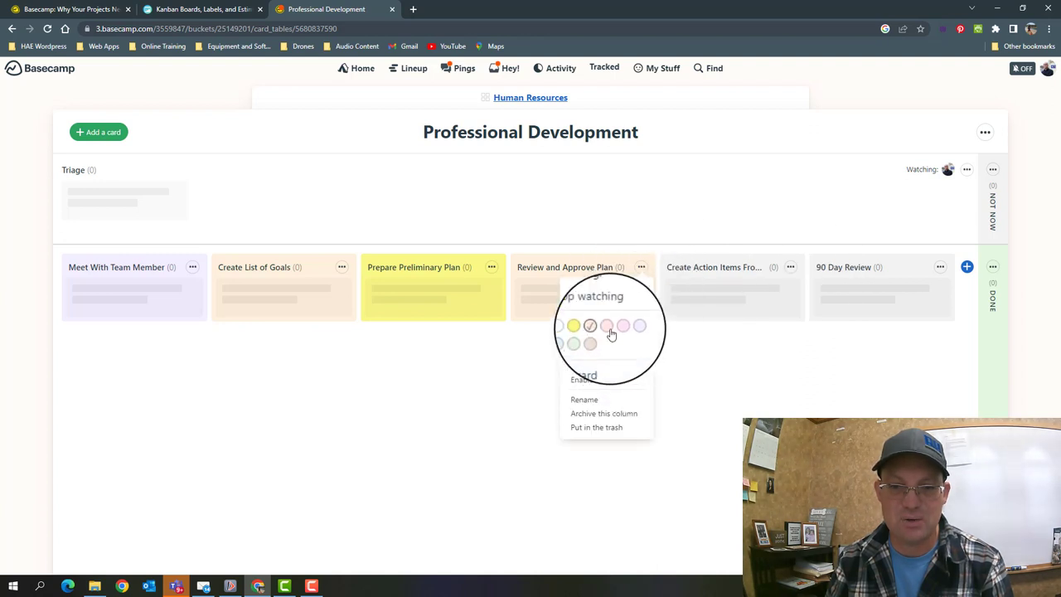
left_click(790, 267)
left_click(759, 335)
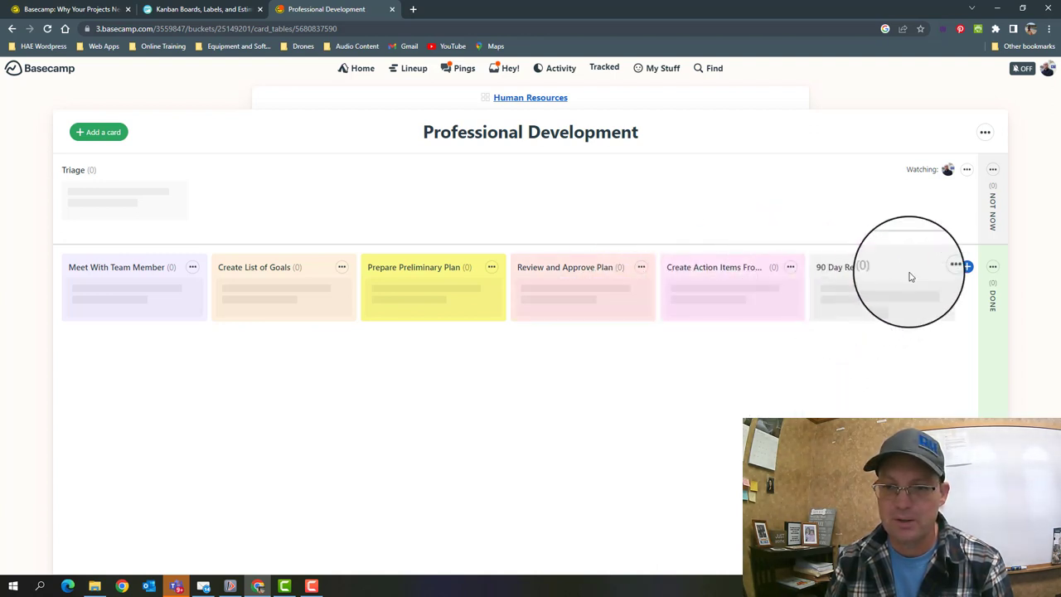
left_click(937, 266)
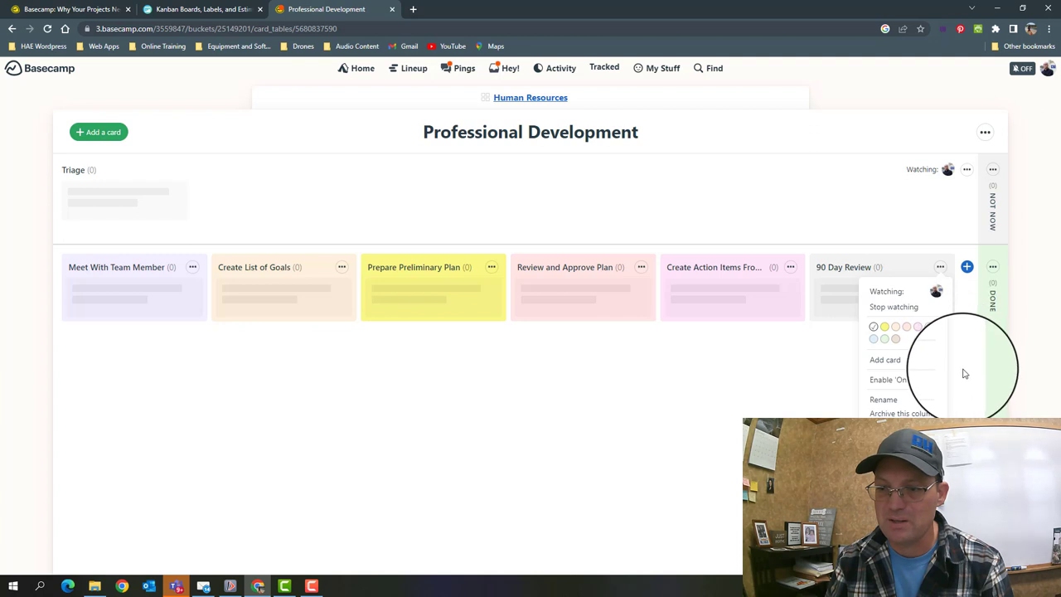
left_click(880, 332)
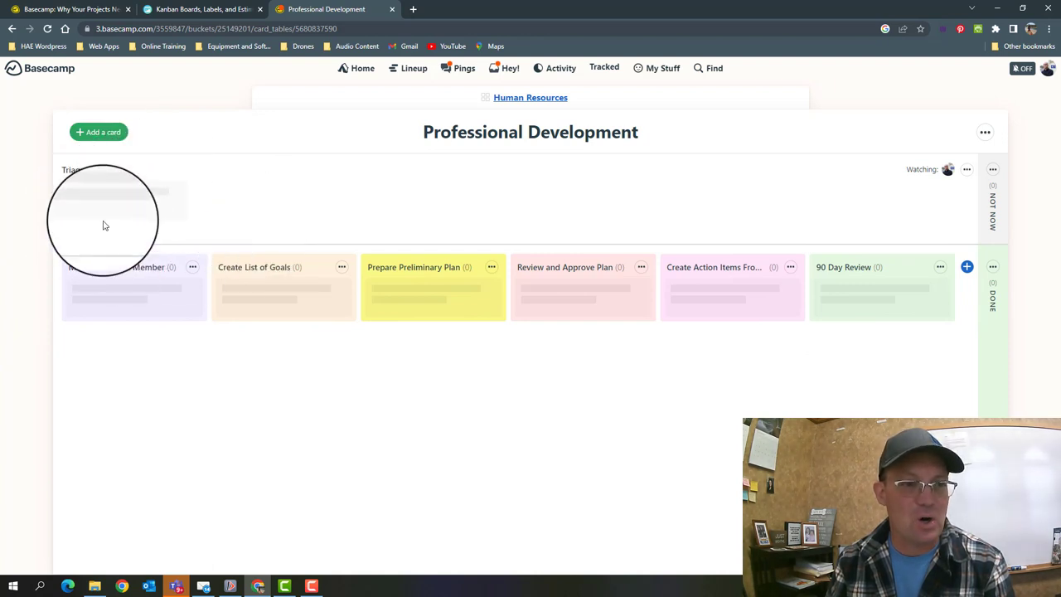
- Add a Triage card for the employee, assigned to a teammate, noting undecided 2023 career goals
left_click(113, 137)
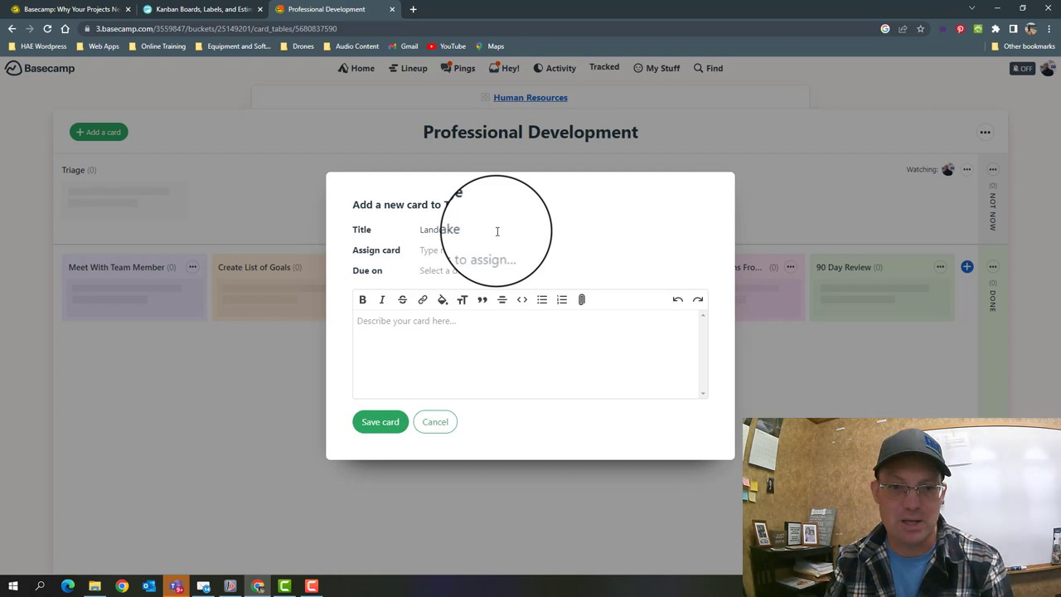
left_click(494, 250)
type("mon")
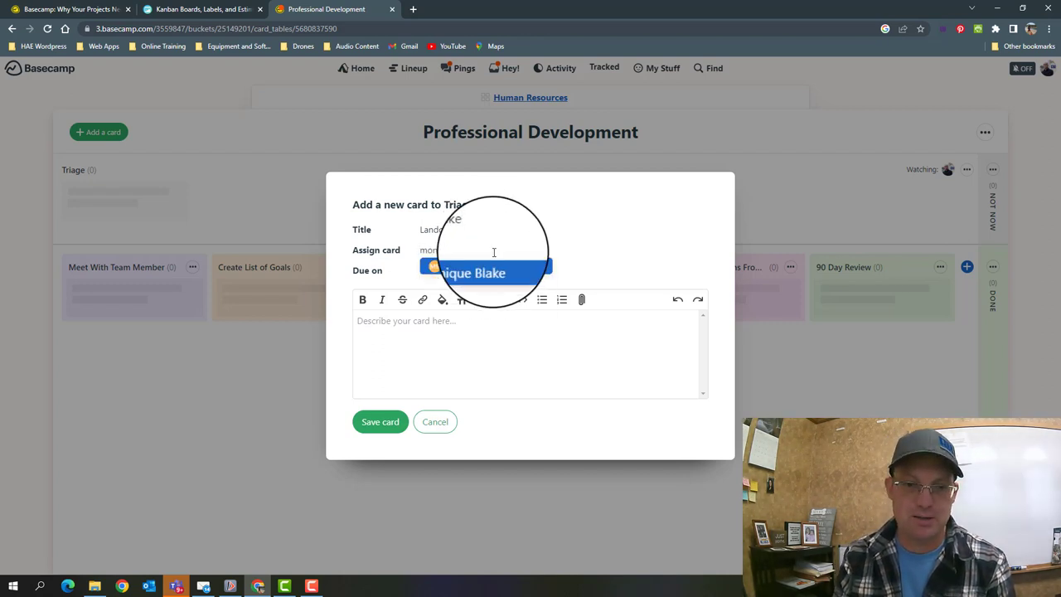
key("Return")
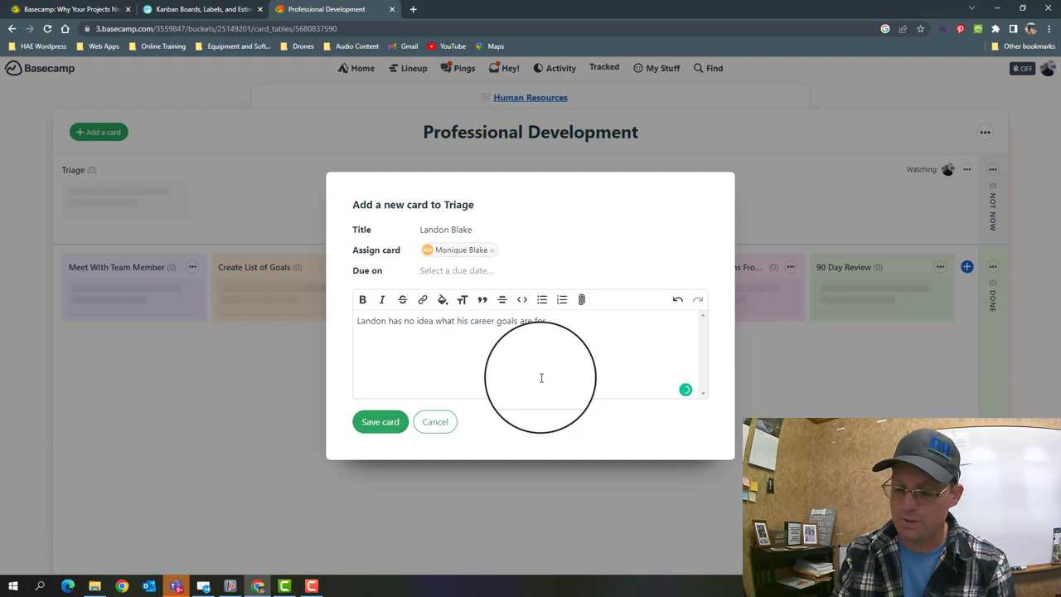
left_click(373, 427)
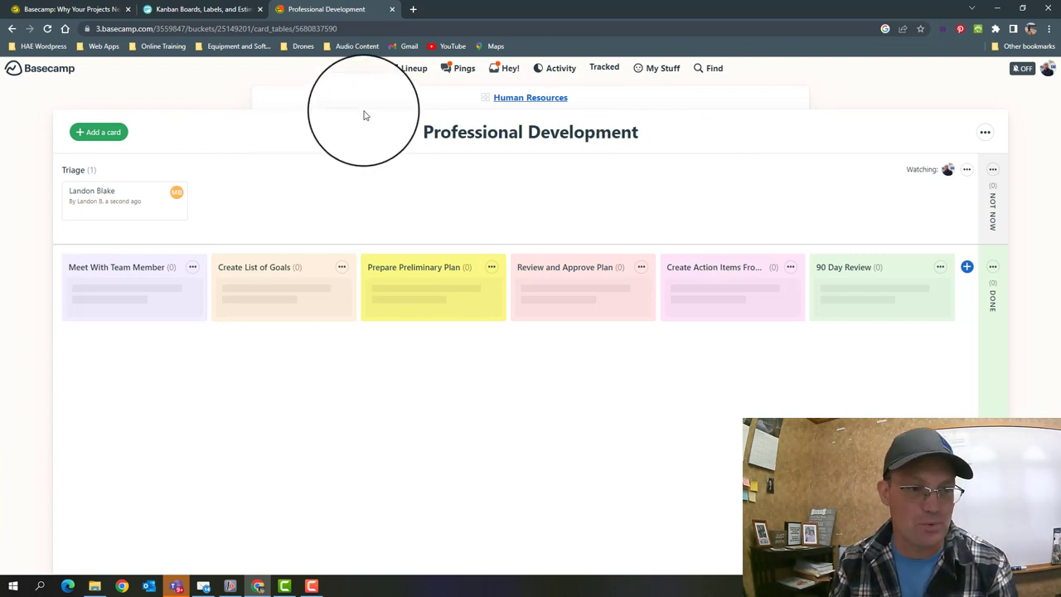
- Save the career-goals note on the employee's card and return to the card table
left_click(111, 196)
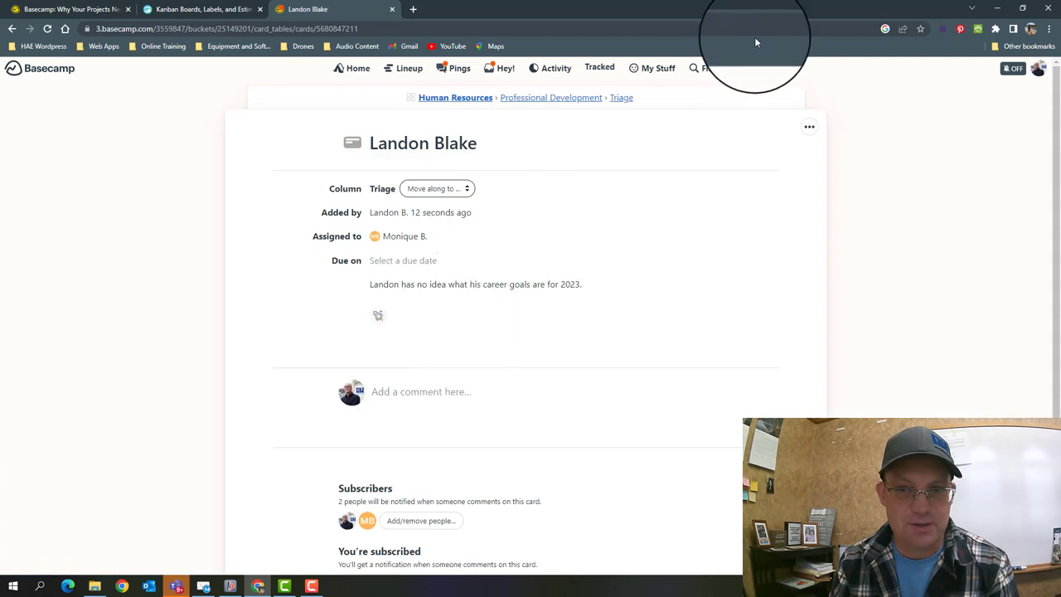
left_click(808, 127)
left_click(701, 156)
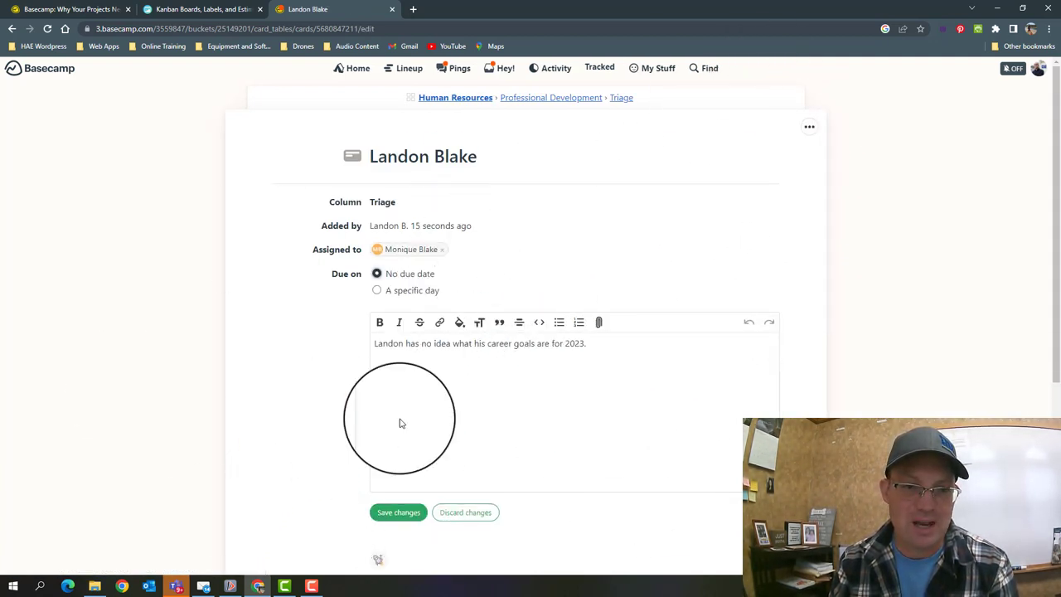
left_click(412, 515)
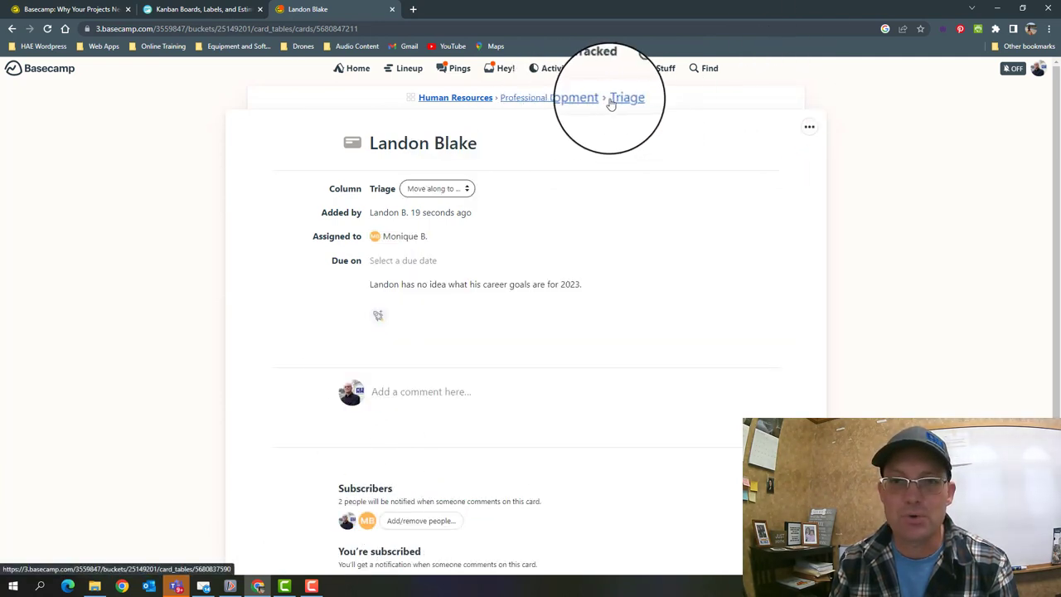
left_click(564, 100)
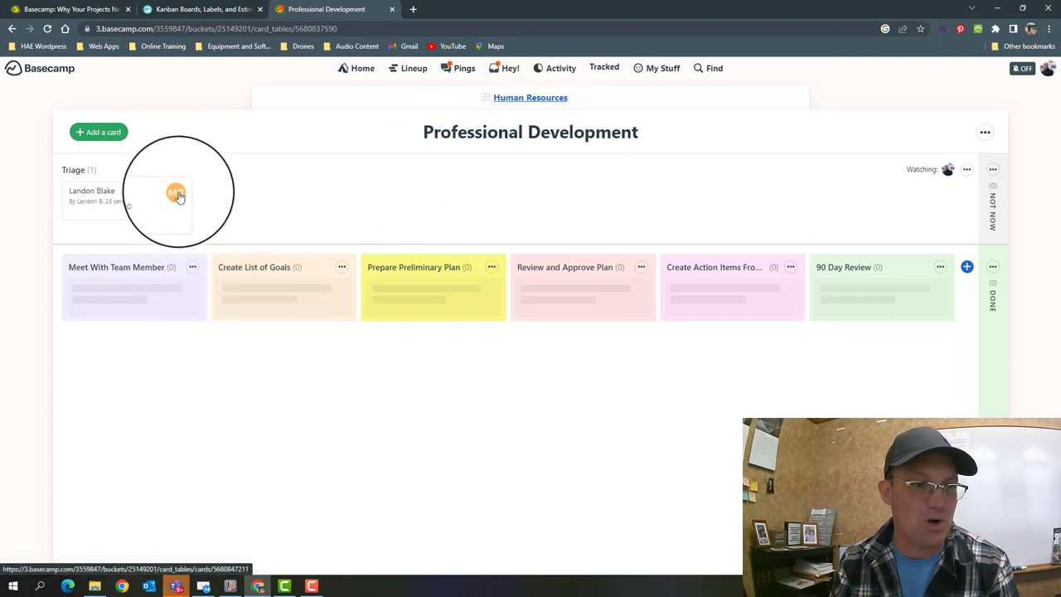
- Copy the employee's card into Human Resources: Professional Development, creating a second Triage card
left_click(147, 203)
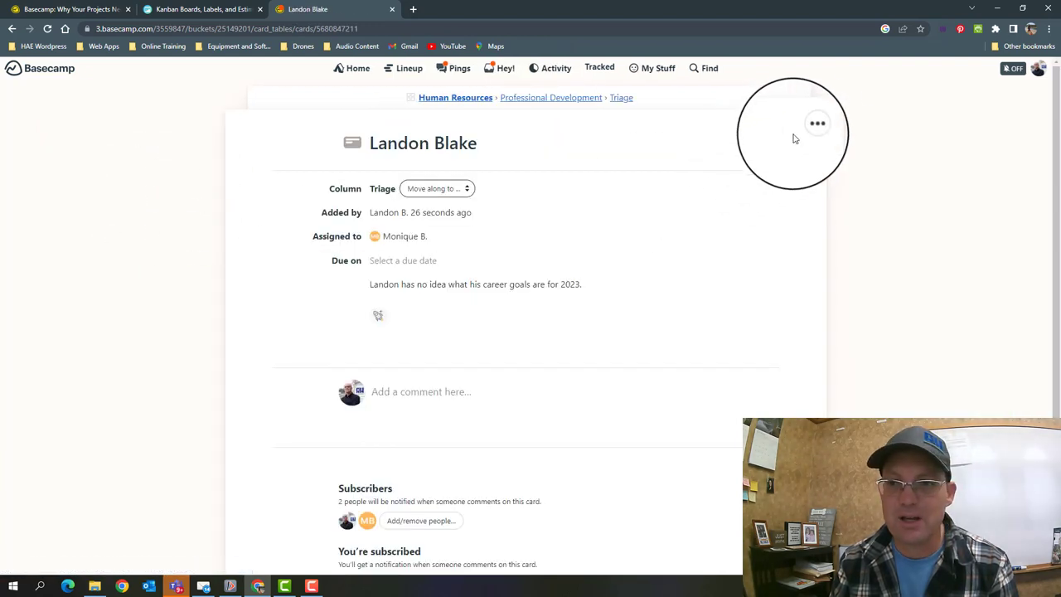
left_click(808, 128)
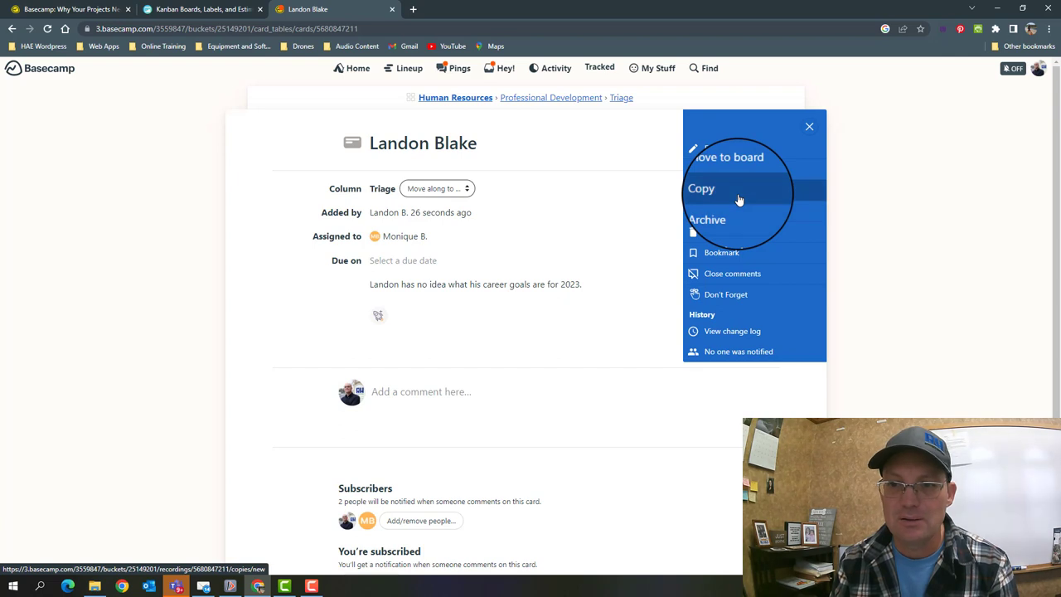
left_click(738, 199)
left_click(617, 207)
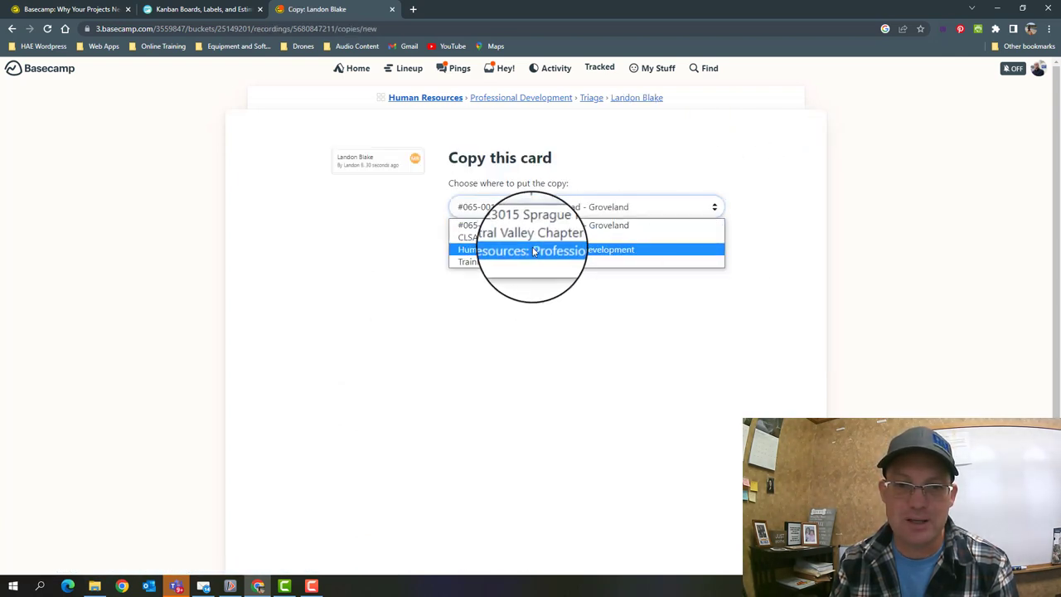
left_click(585, 249)
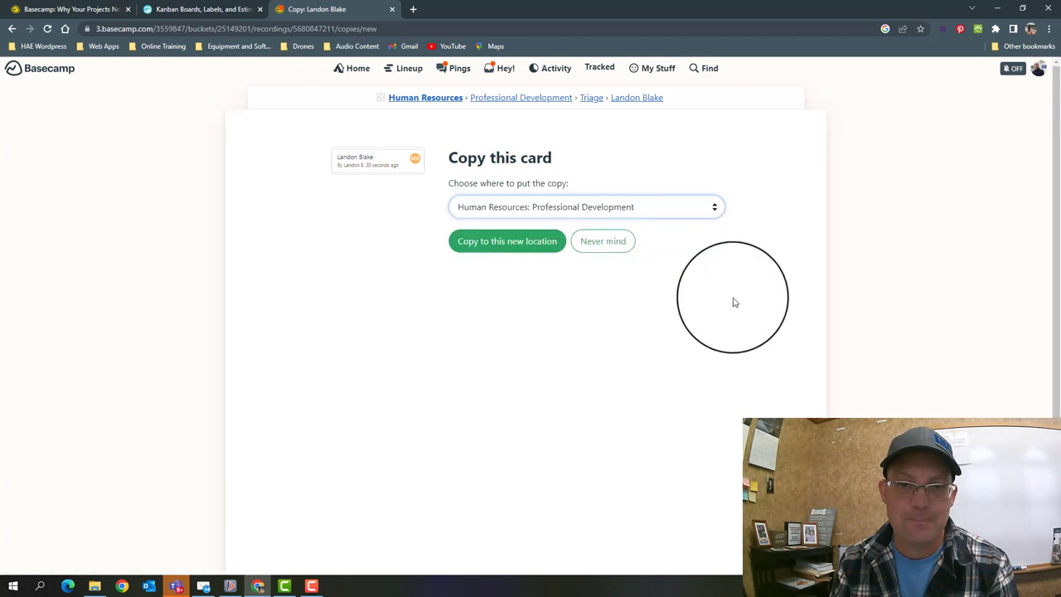
left_click(529, 245)
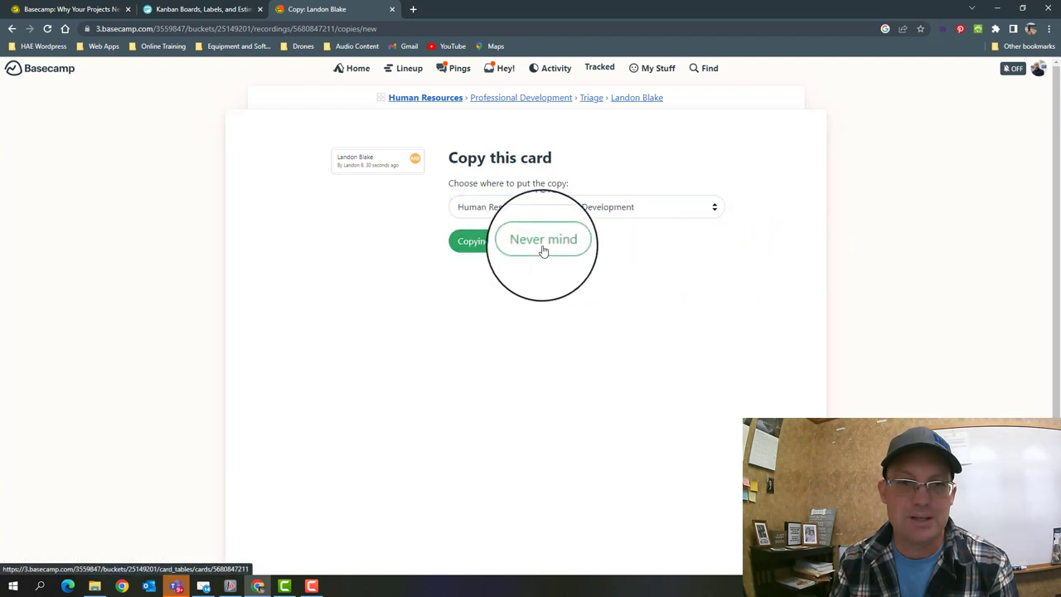
left_click(593, 101)
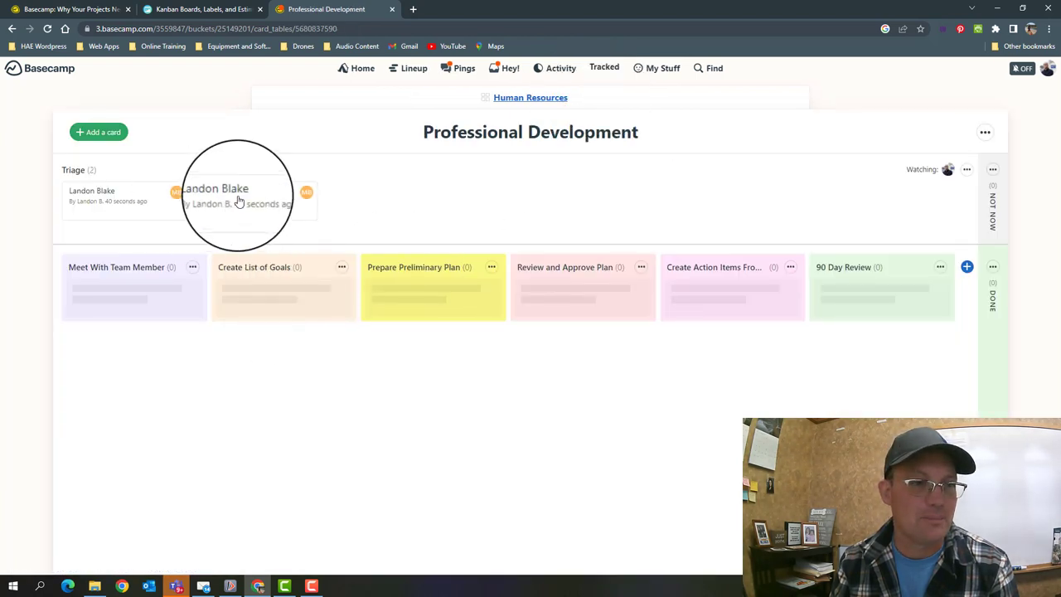
- Trash the duplicate team member card and go back to the Professional Development board
left_click(279, 201)
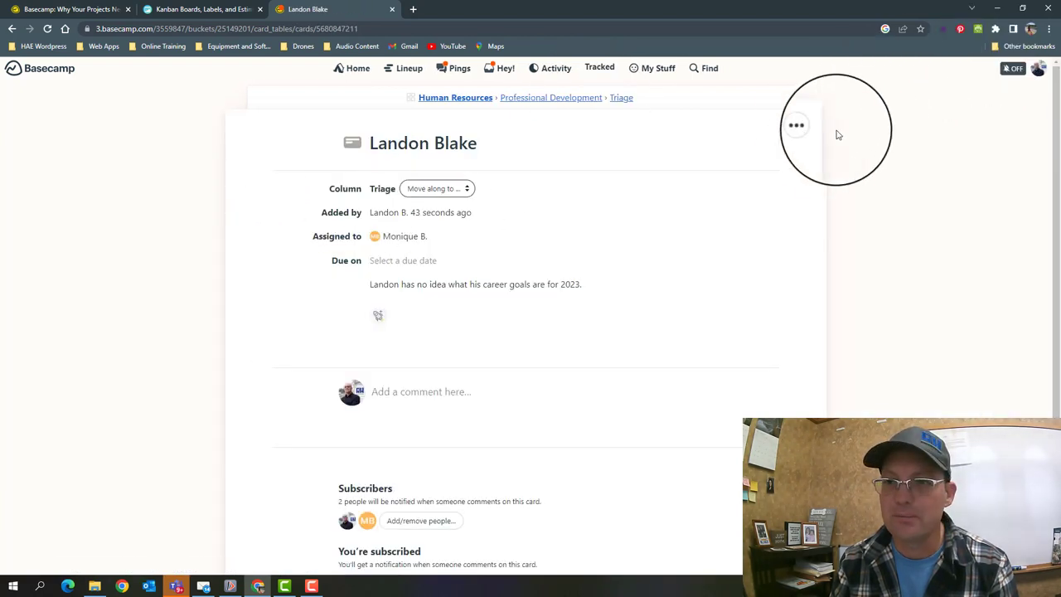
left_click(798, 125)
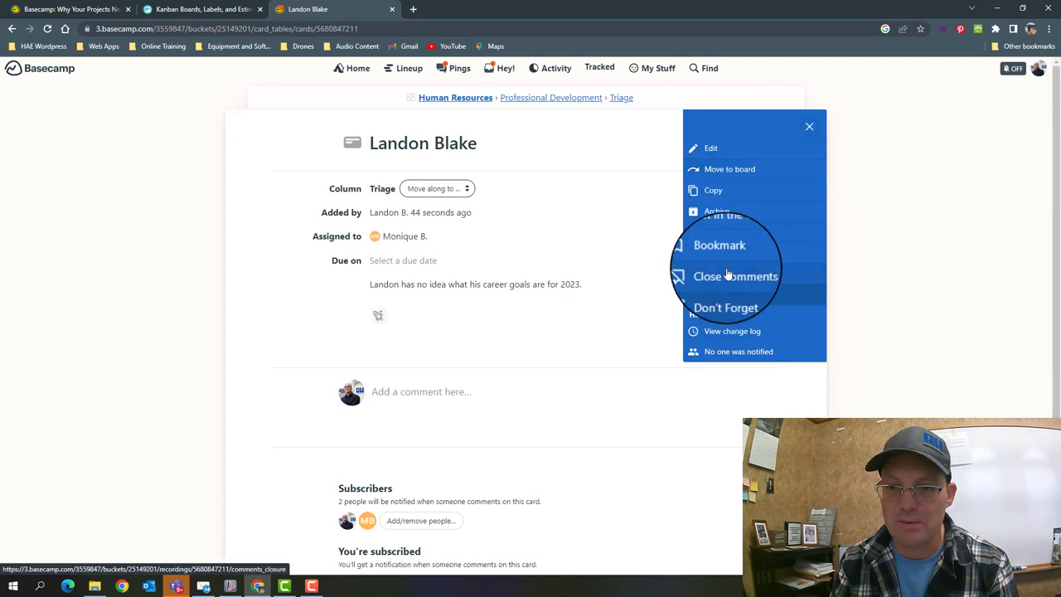
left_click(734, 234)
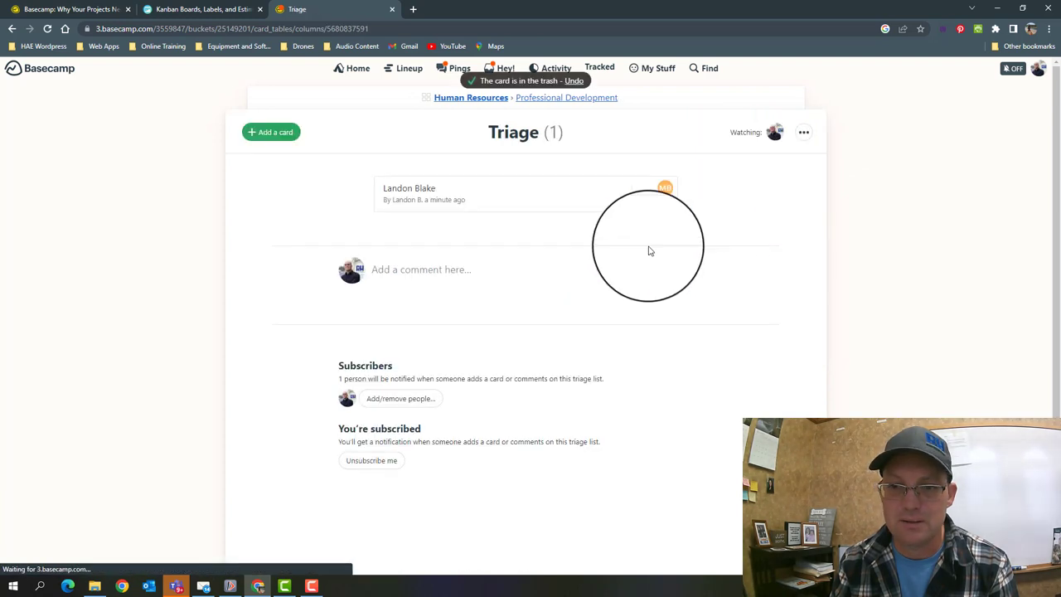
left_click(557, 105)
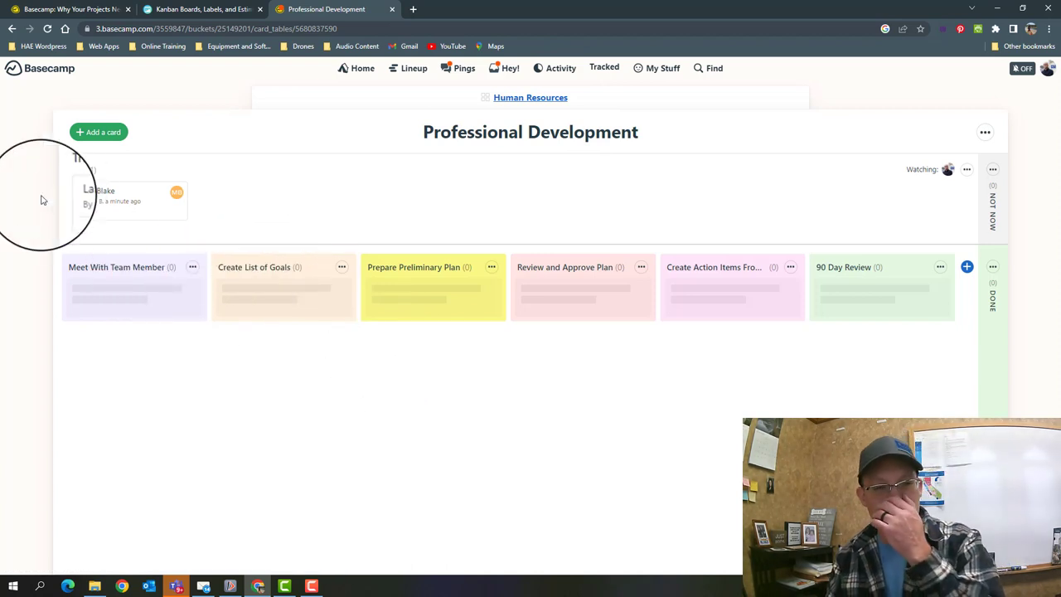
- Drag the team member's card from Triage into the Create List of Goals column
left_click_drag(118, 191, 223, 290)
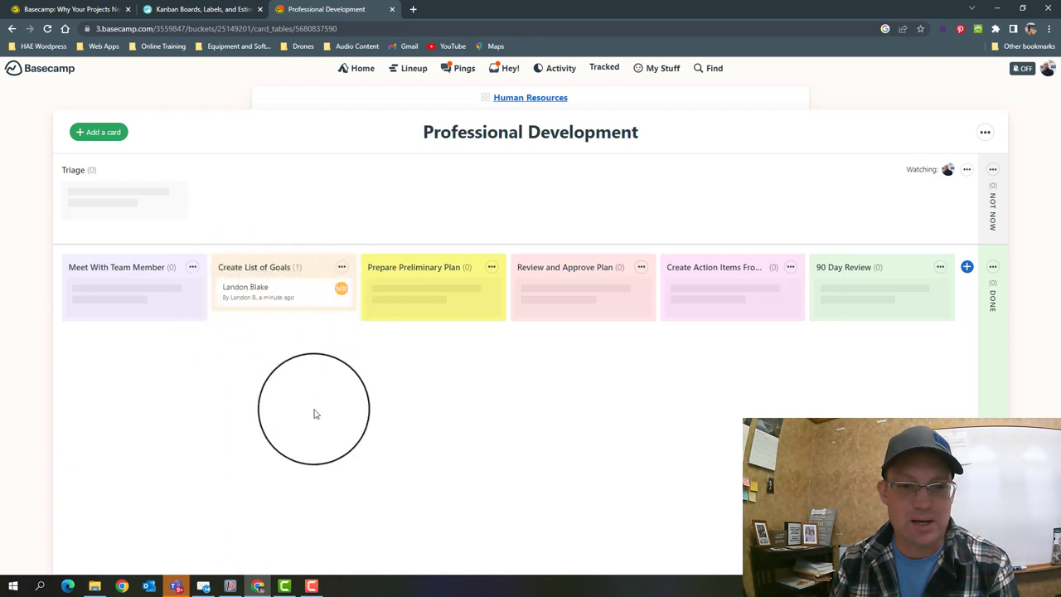
left_click_drag(257, 296, 266, 297)
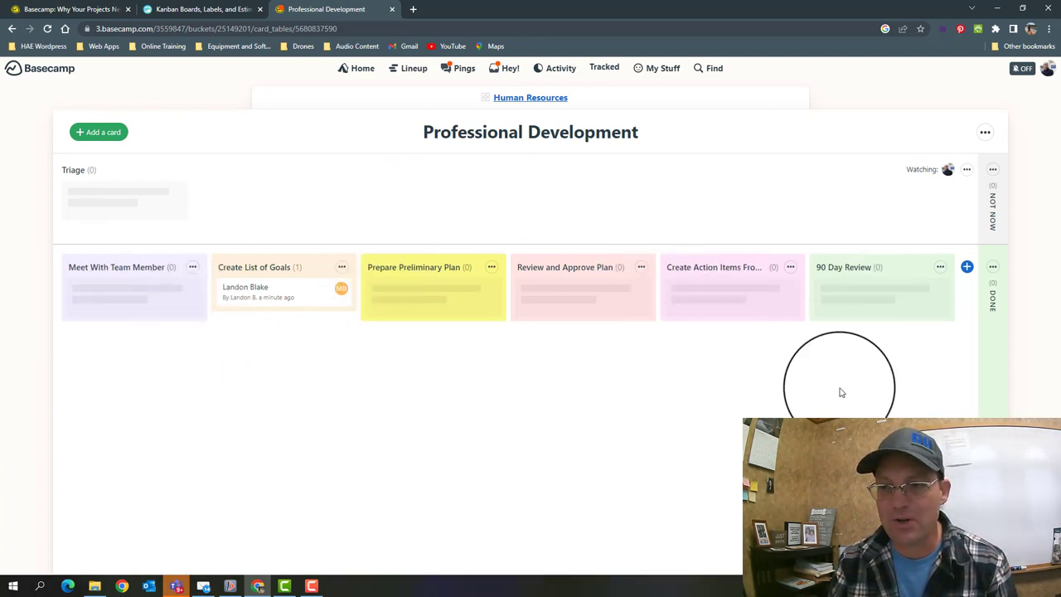
- From the Human Resources project page, open the Main HR Tasks list with its seven to-dos
left_click(531, 98)
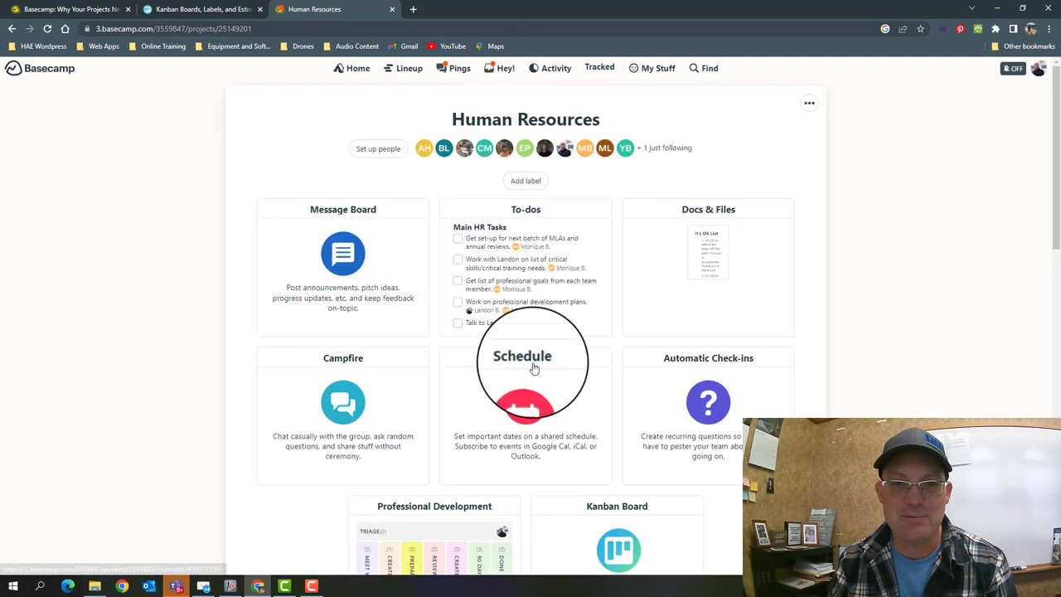
left_click(532, 259)
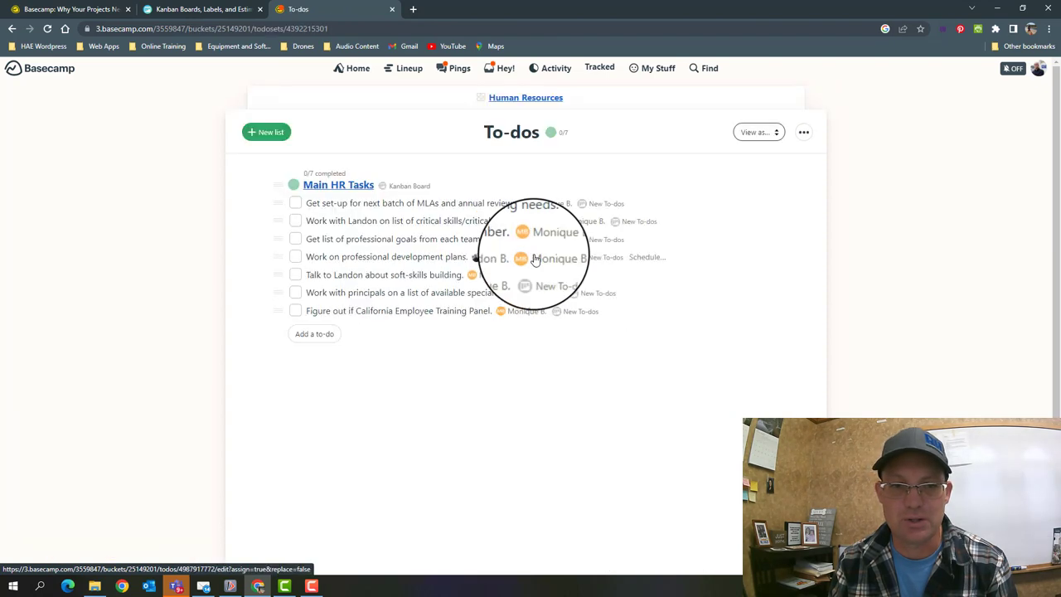
key("alt+Left")
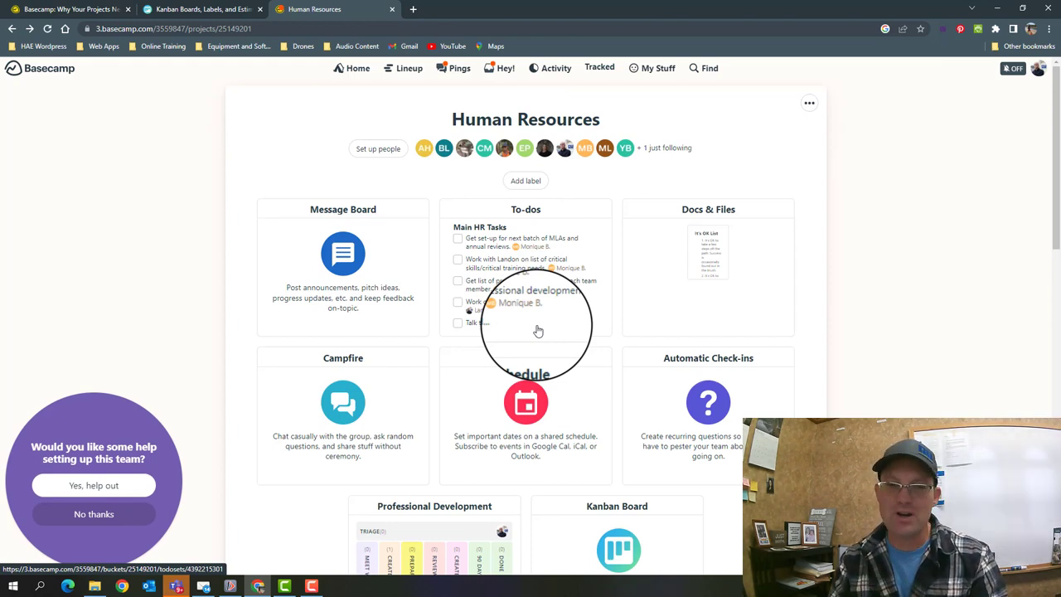
left_click(540, 281)
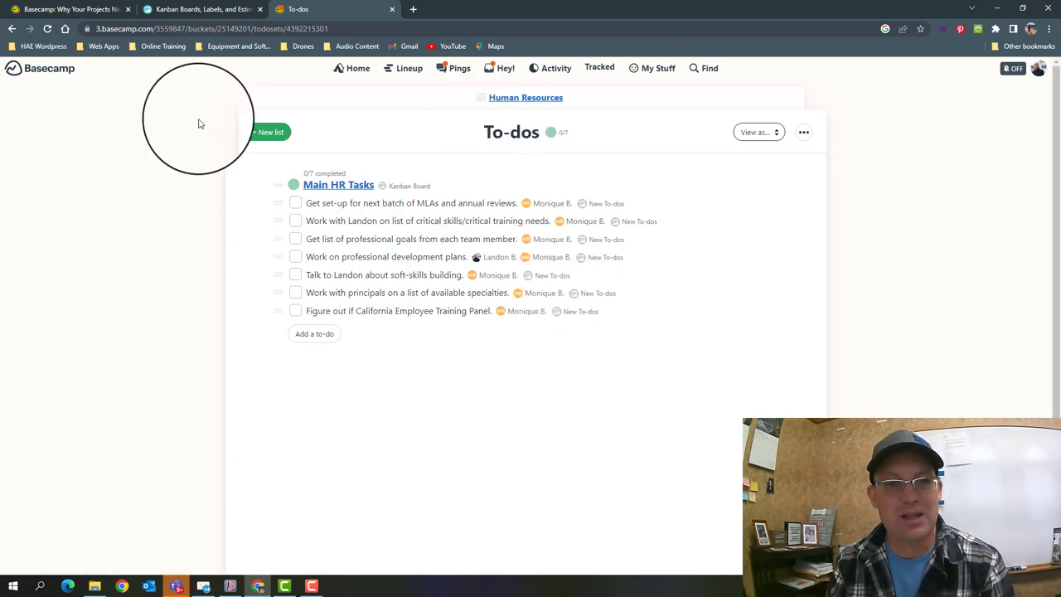
- Return to the Human Resources overview and review its Professional Development and Kanban Board tools
left_click(513, 99)
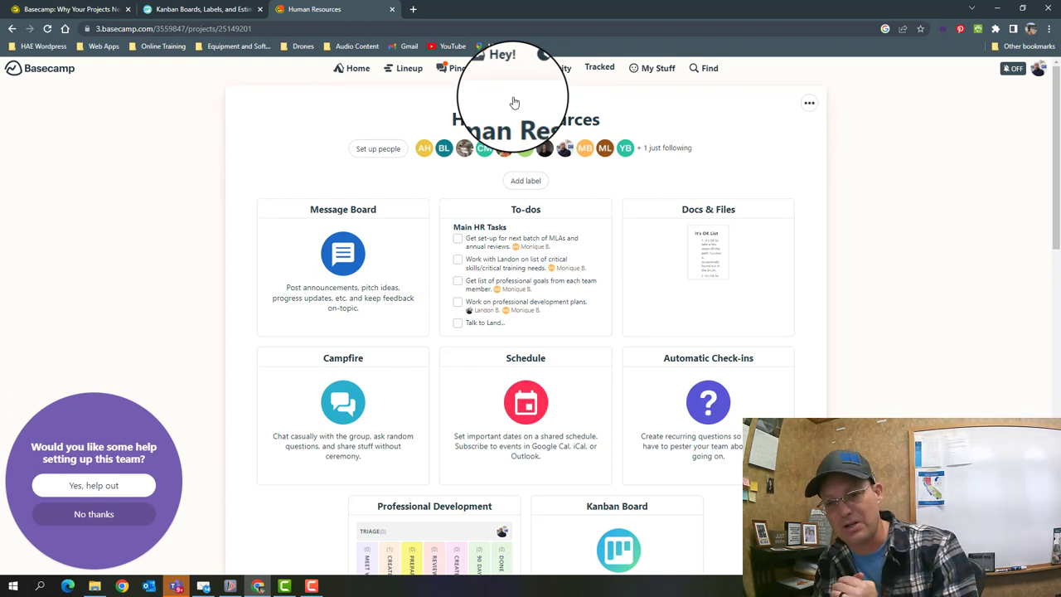
scroll(651, 225, "down", 3)
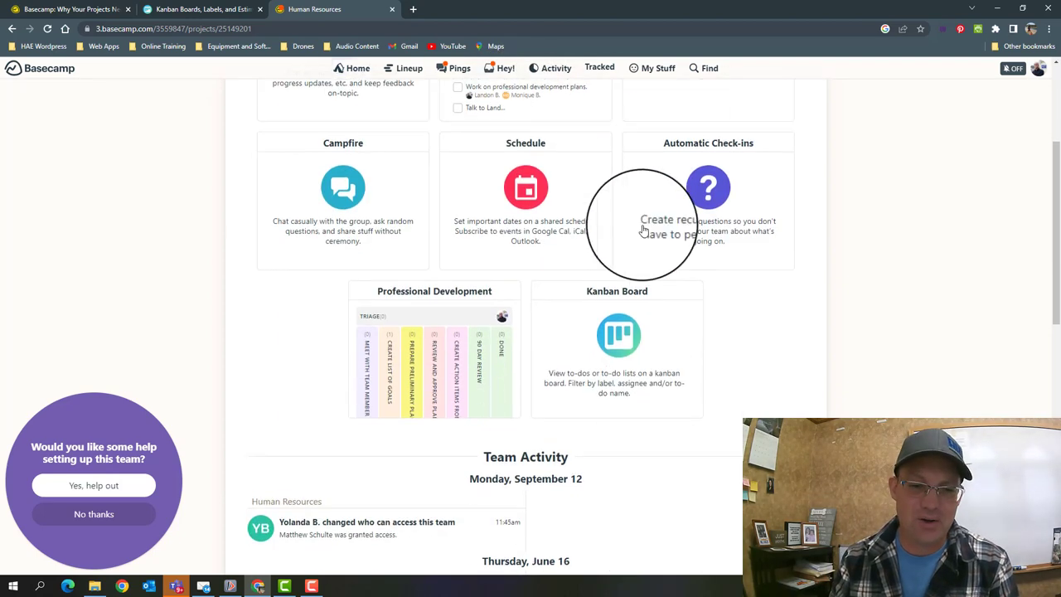
scroll(705, 379, "up", 2)
scroll(485, 466, "down", 1)
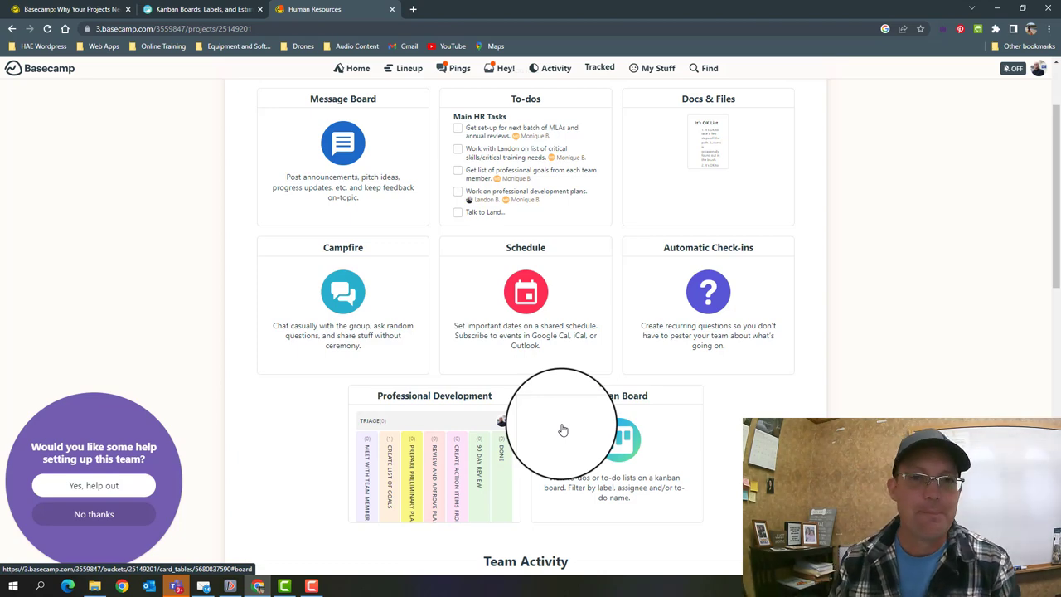
scroll(917, 332, "up", 2)
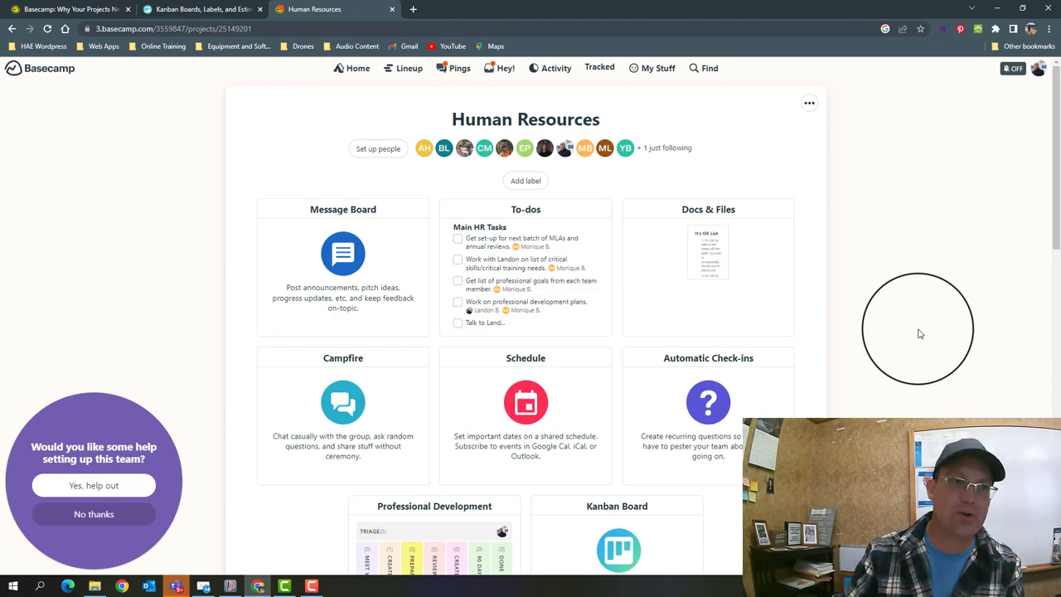
left_click(199, 9)
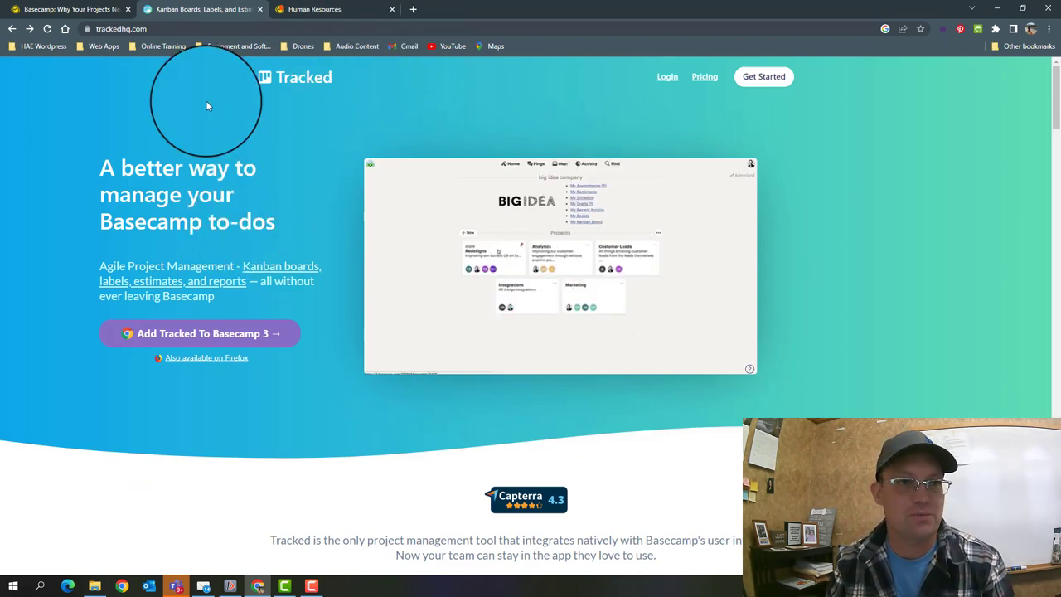
scroll(580, 295, "down", 5)
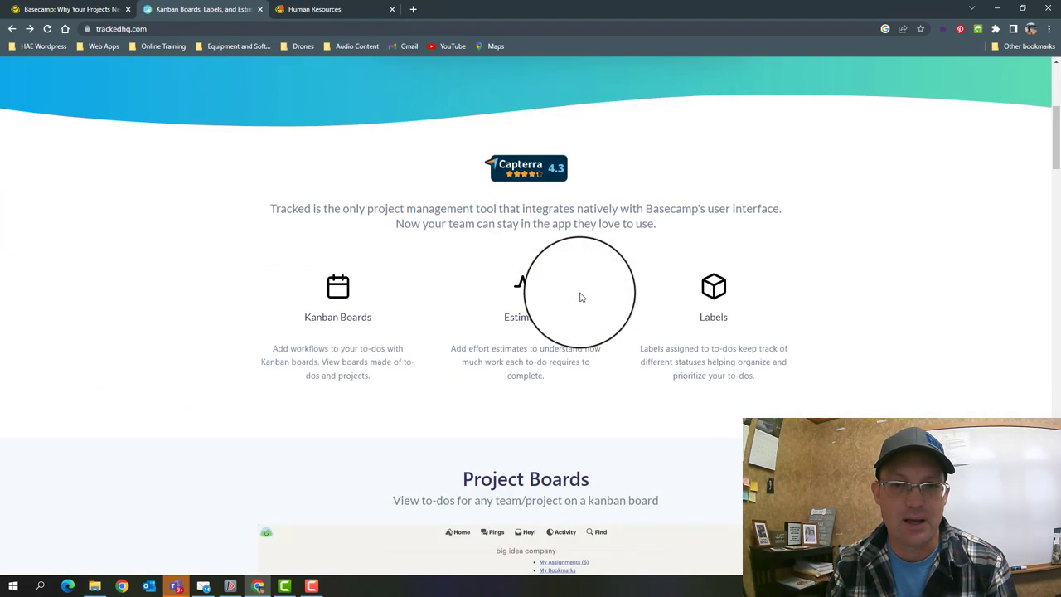
scroll(580, 274, "up", 5)
left_click(334, 8)
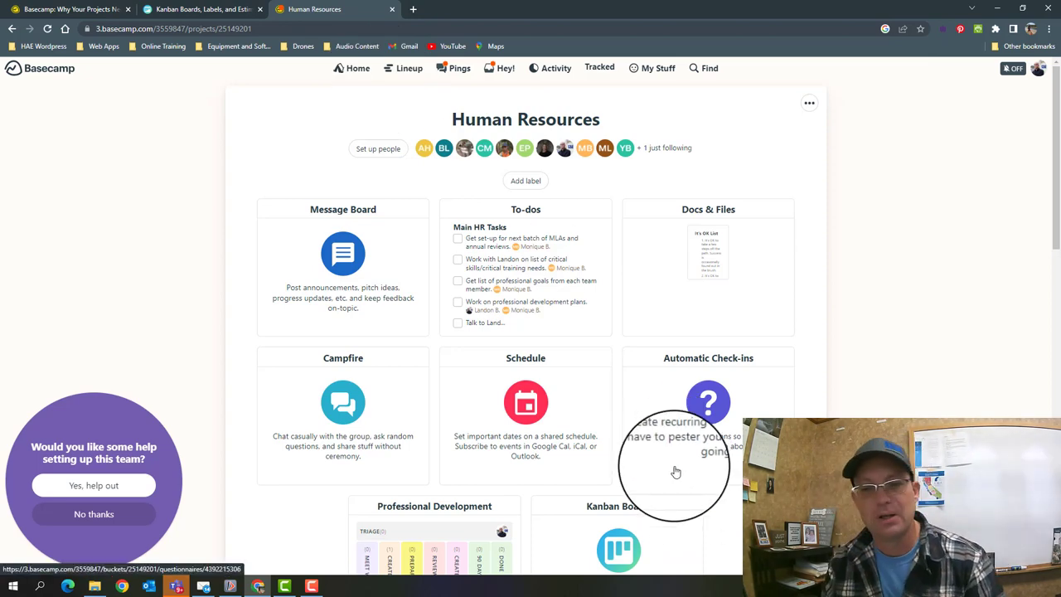
scroll(684, 456, "down", 3)
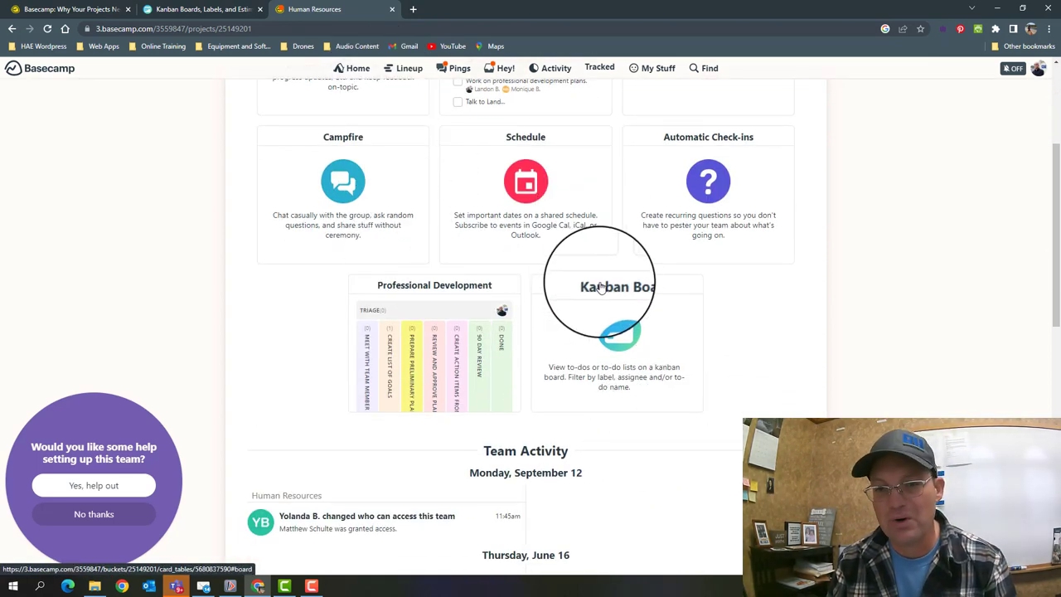
left_click(598, 284)
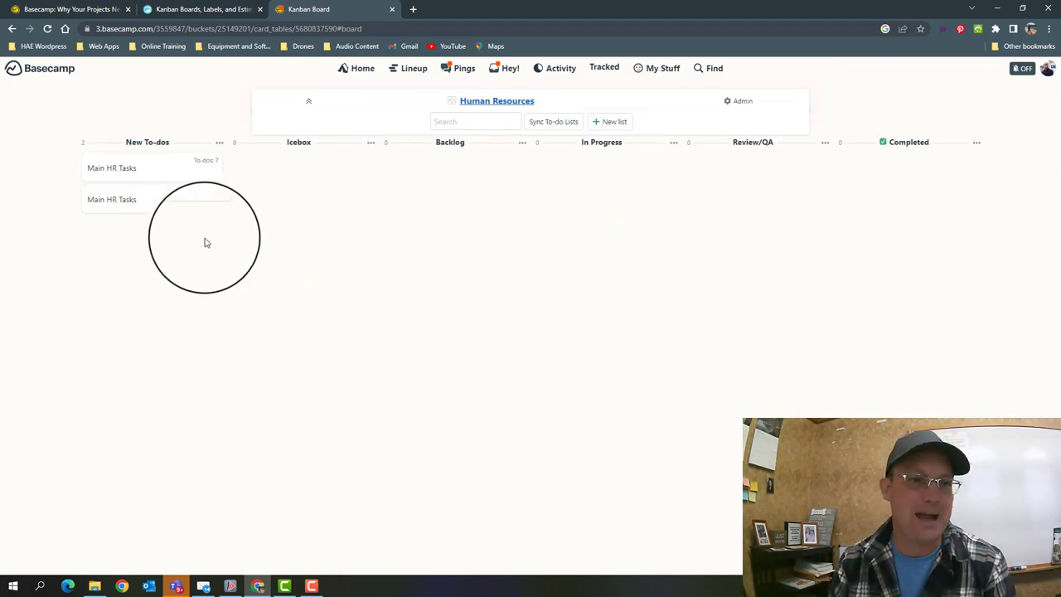
left_click(371, 143)
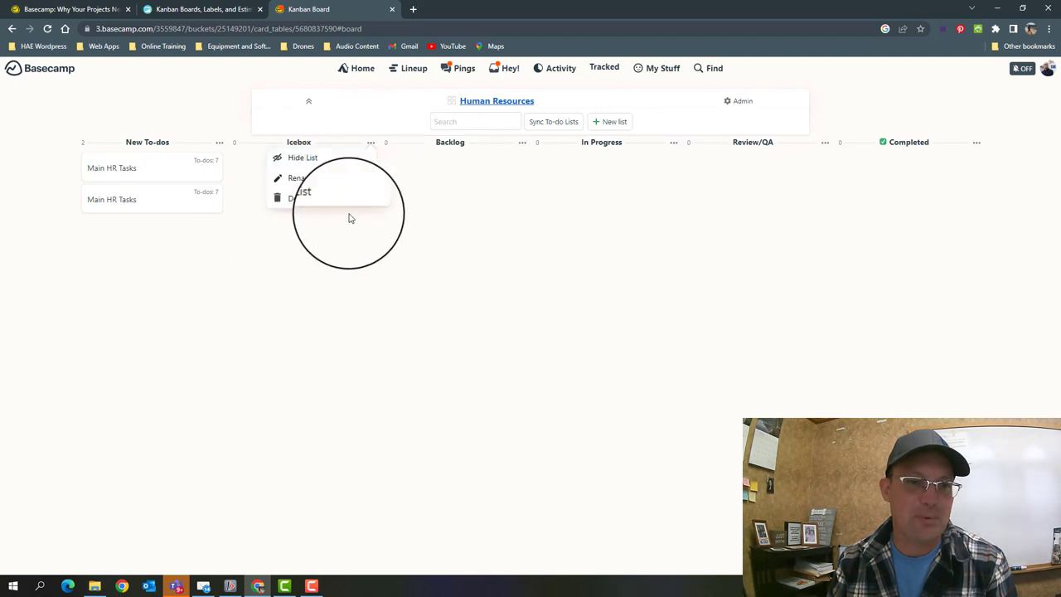
left_click(980, 202)
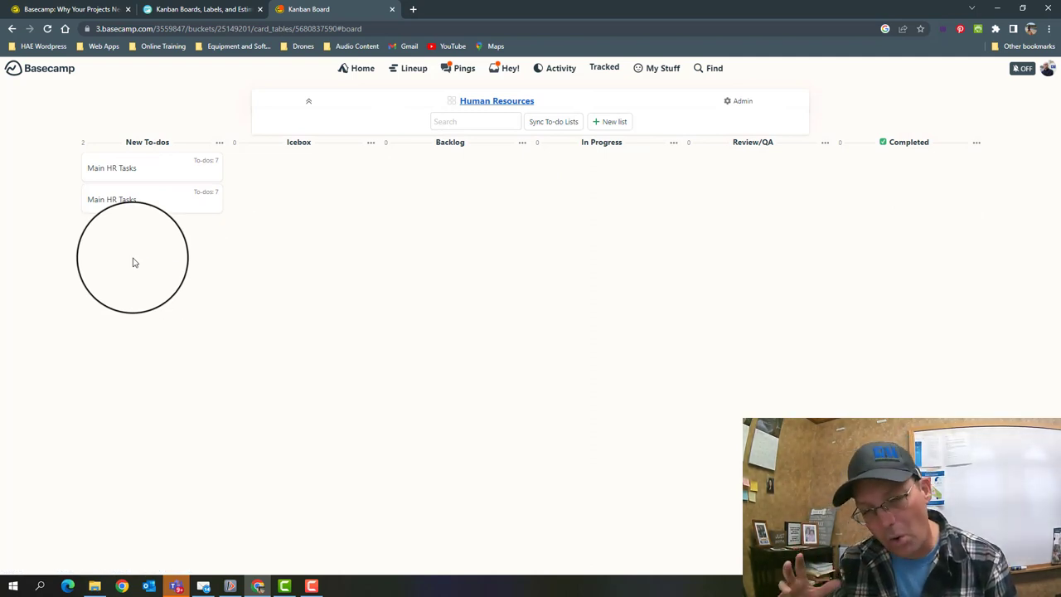
- Create a new Human Resources to-do list named 'Prepare Preliminary Plans'
left_click(502, 102)
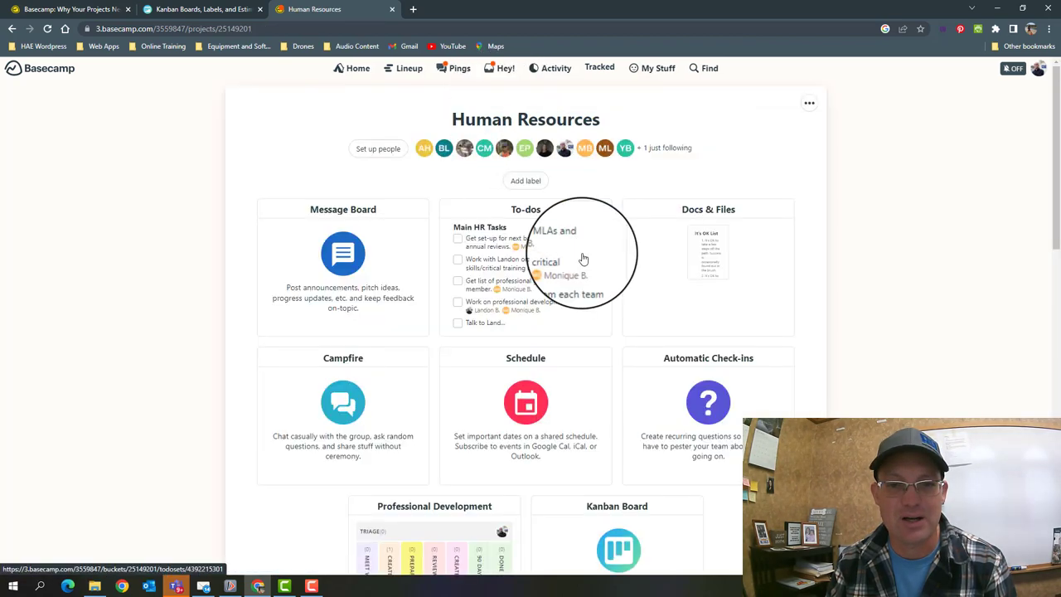
left_click(584, 259)
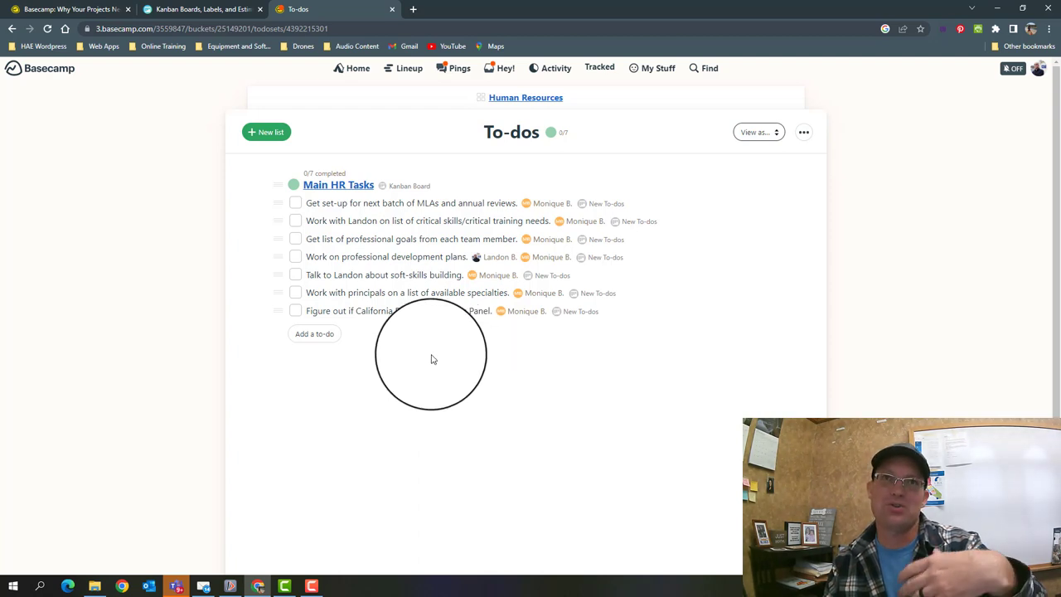
left_click(263, 137)
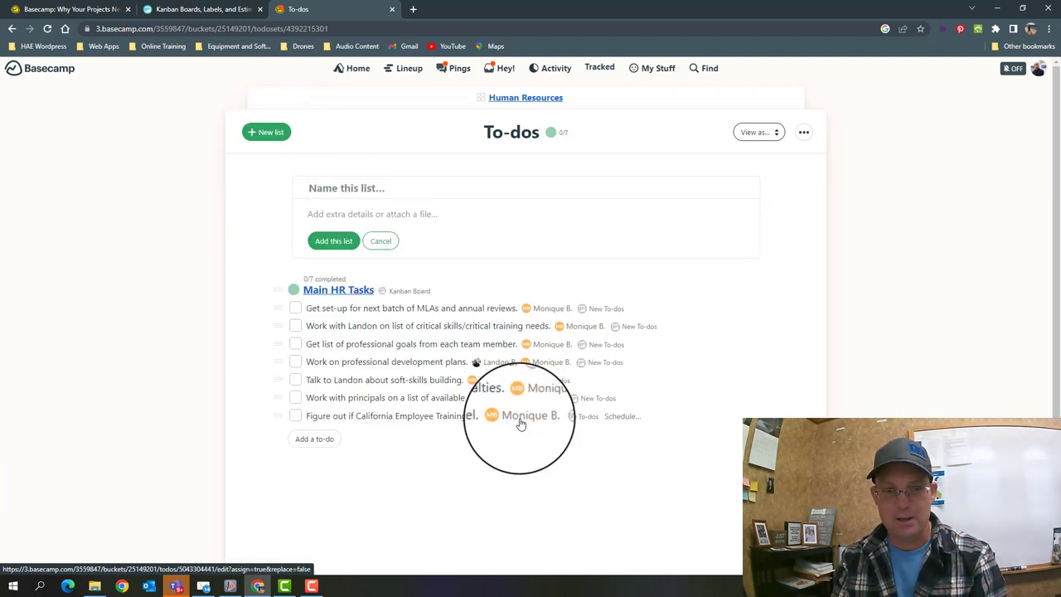
type("Prepare Preliminary Plans")
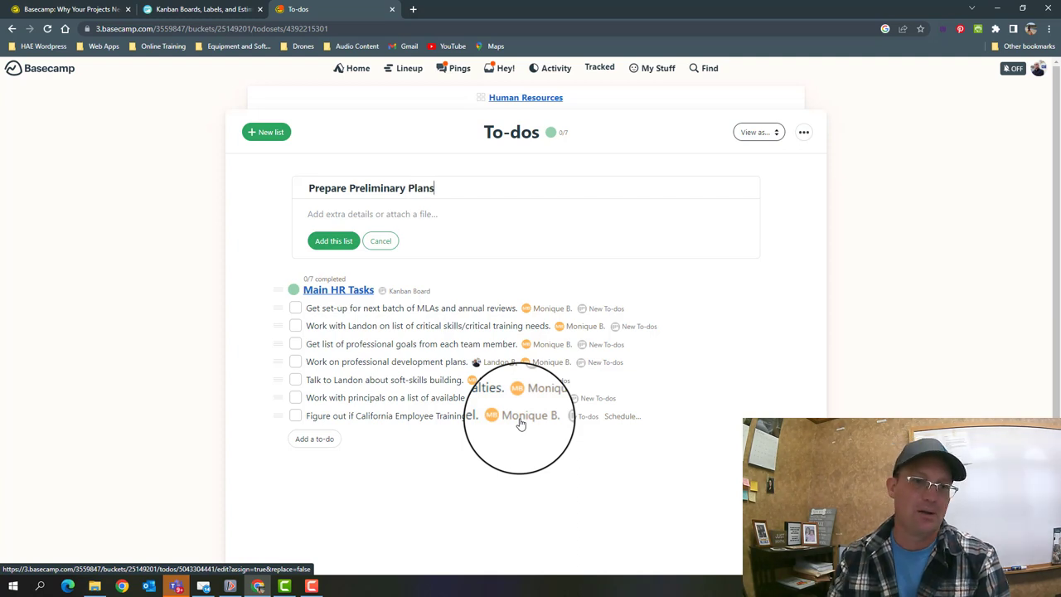
left_click(333, 240)
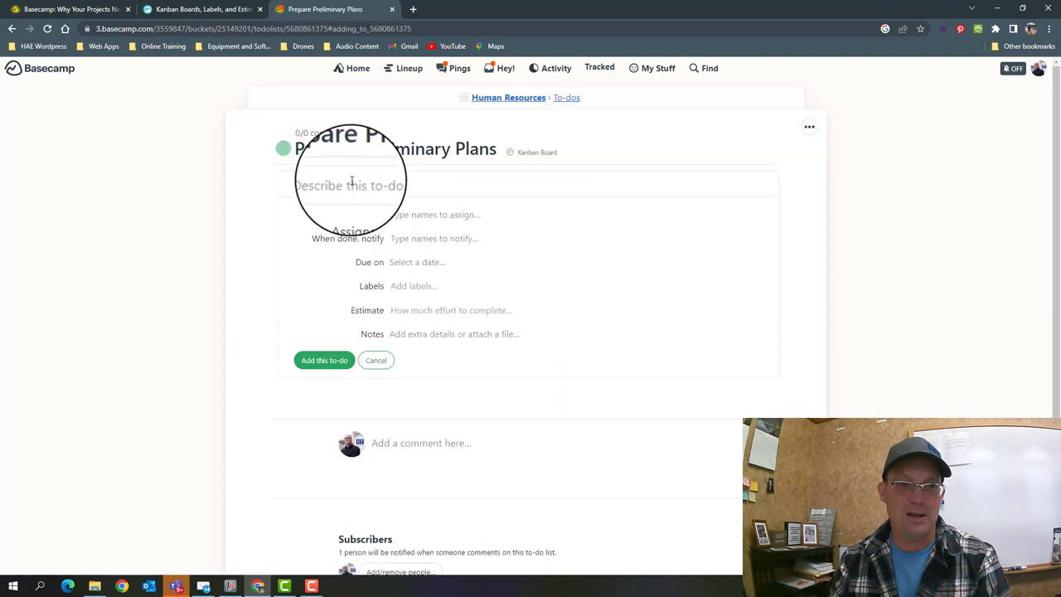
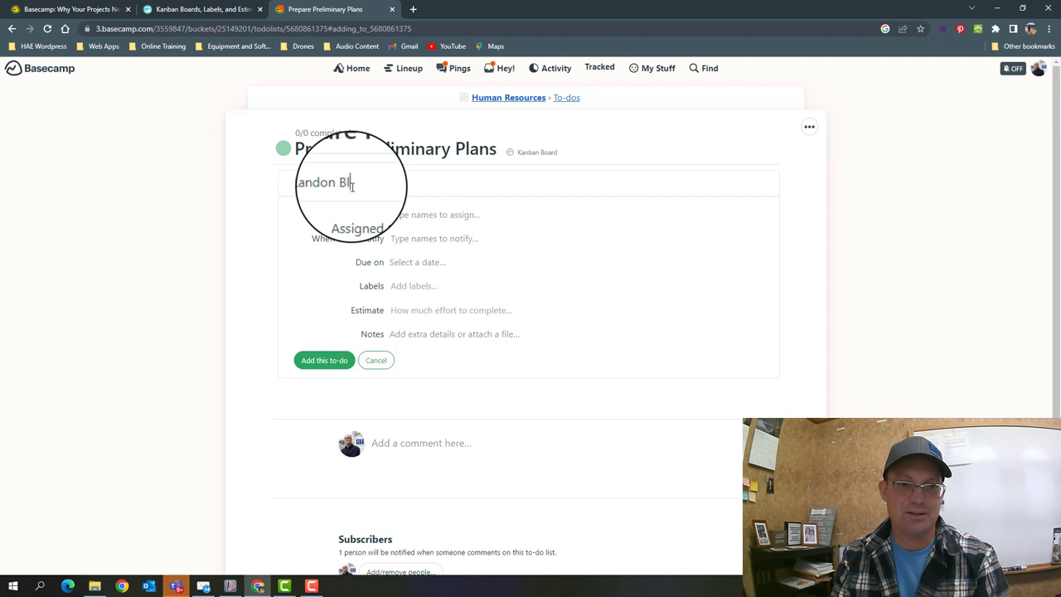
- Add a to-do named for the team member to that list and return to To-dos
left_click(324, 360)
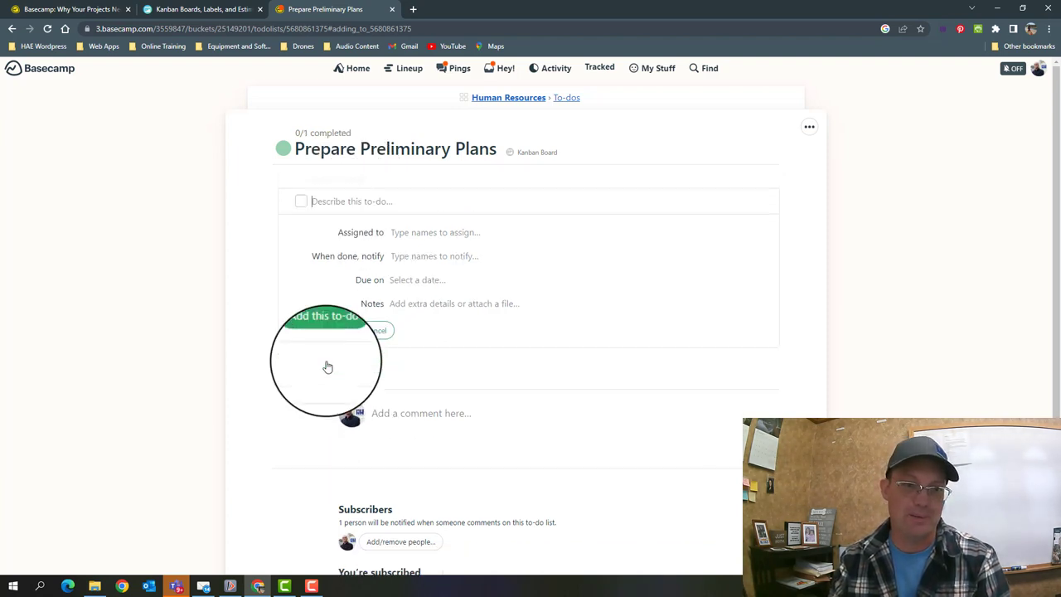
left_click(566, 98)
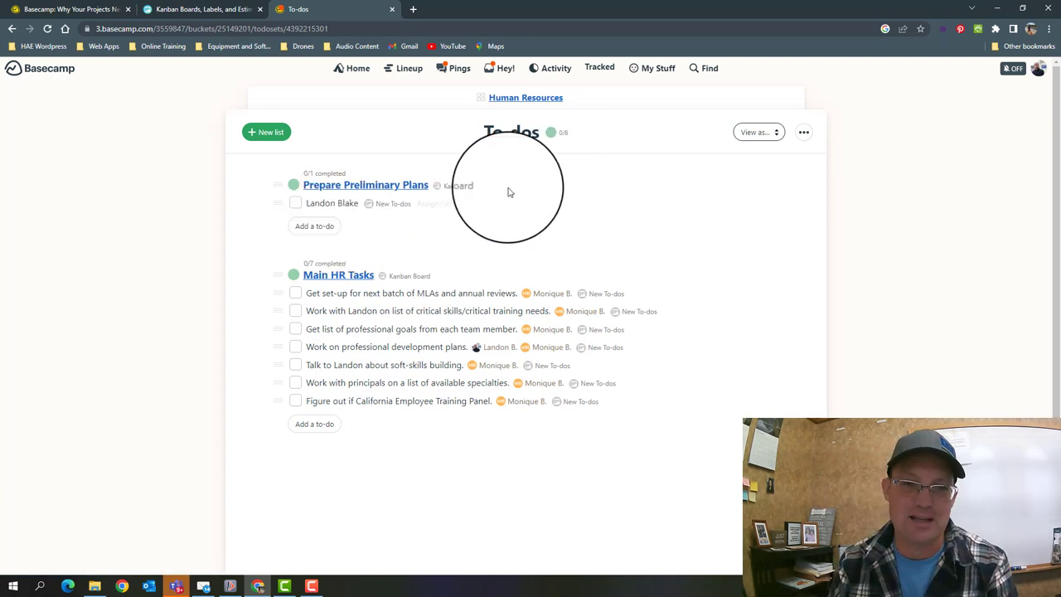
- Put the Prepare Preliminary Plans to-do list in the trash
left_click(421, 186)
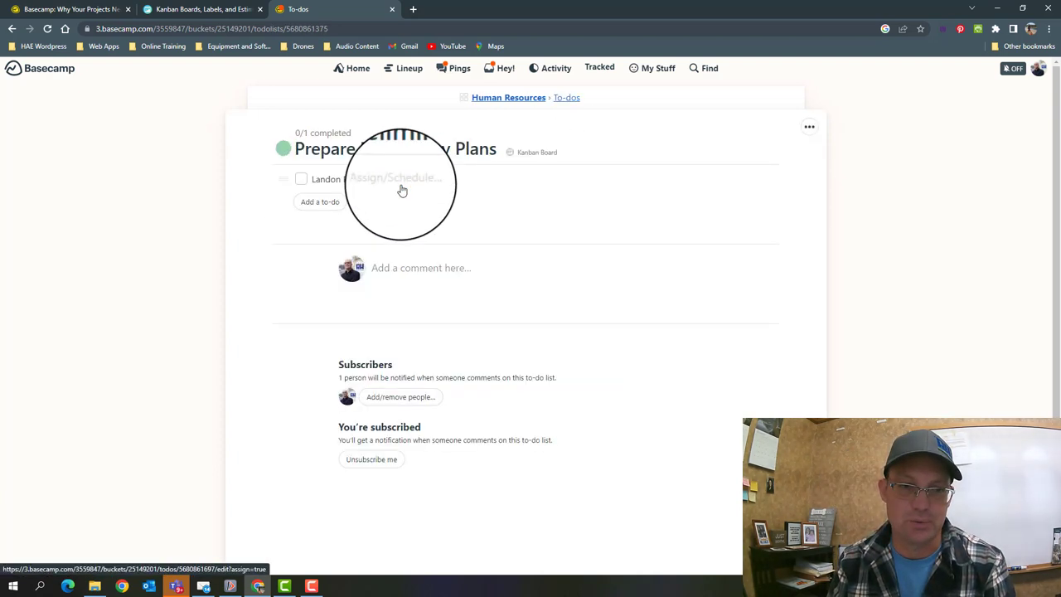
left_click(808, 126)
left_click(784, 151)
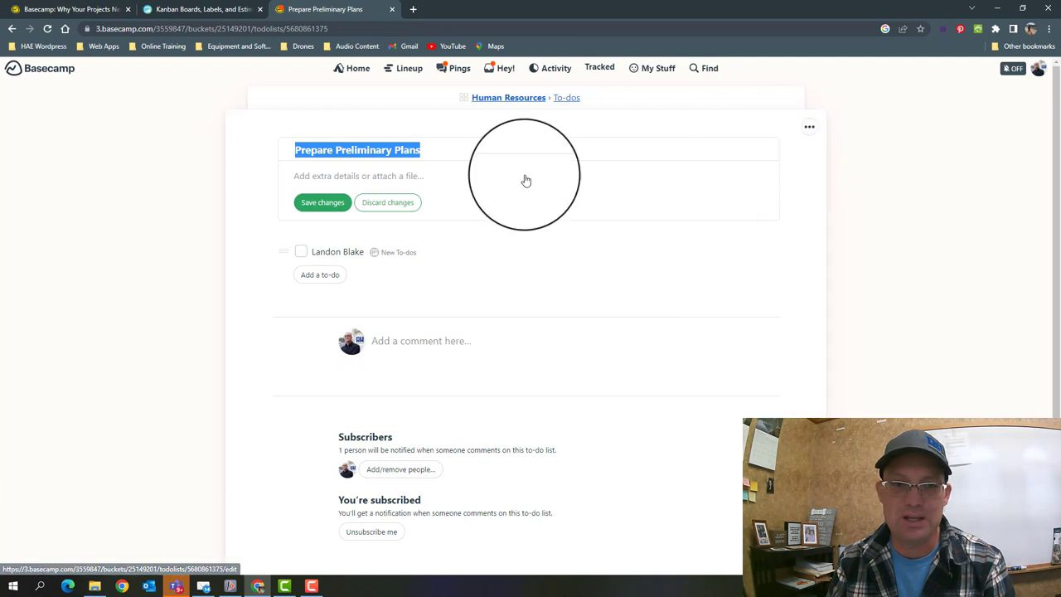
left_click(800, 135)
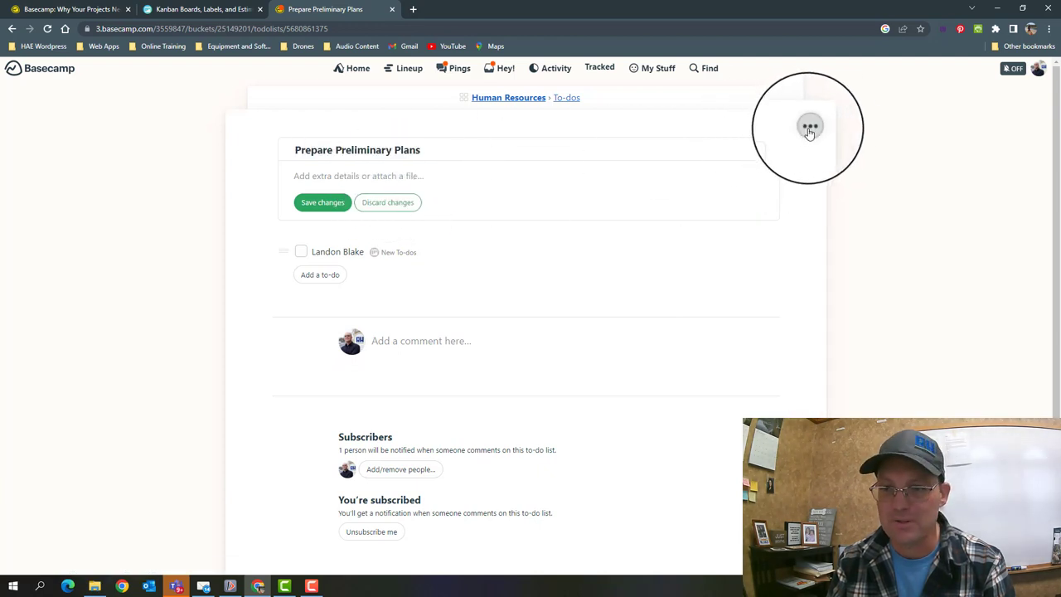
left_click(808, 126)
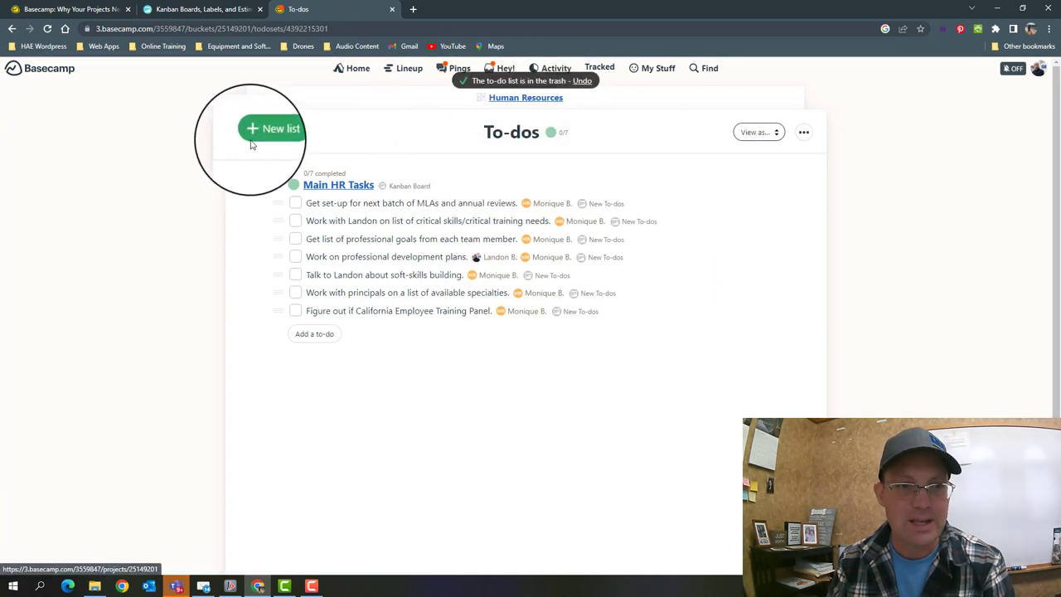
left_click(255, 132)
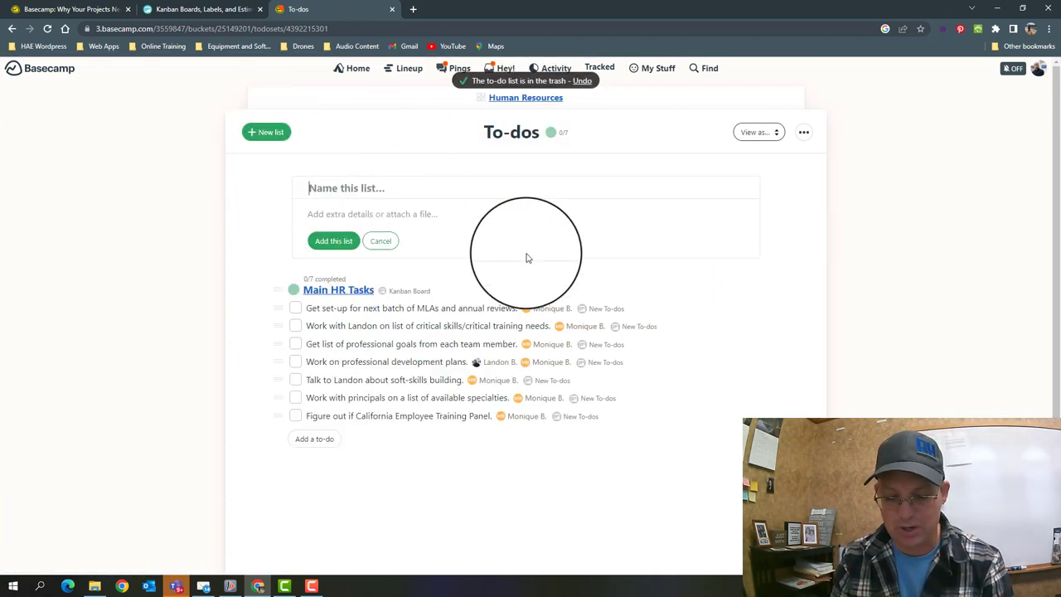
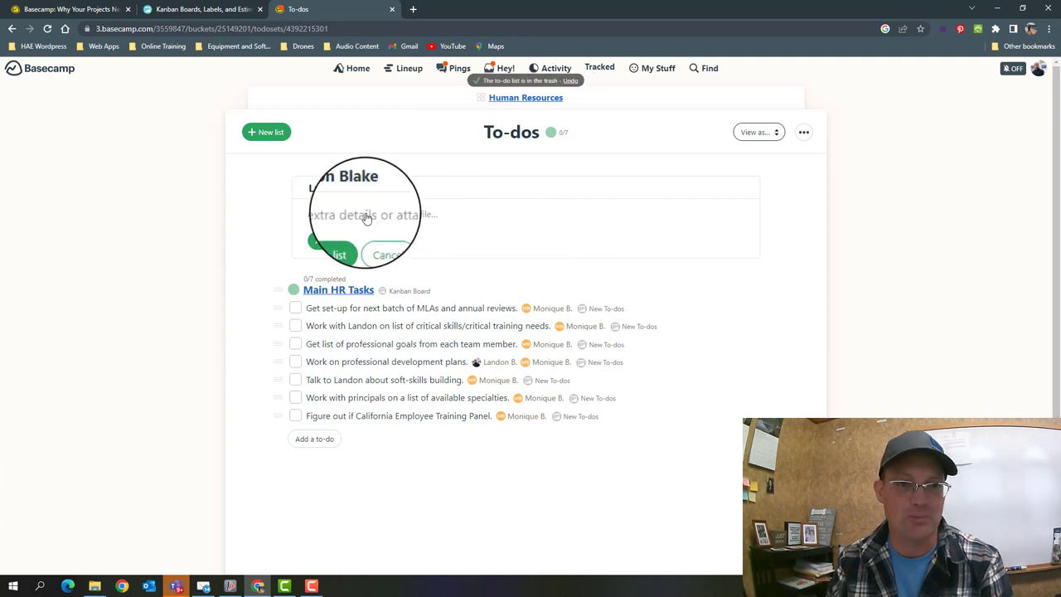
- Create a list named for the team member with to-dos 'Prepare Preliminary Plan' and '90 Day Review'
left_click(344, 242)
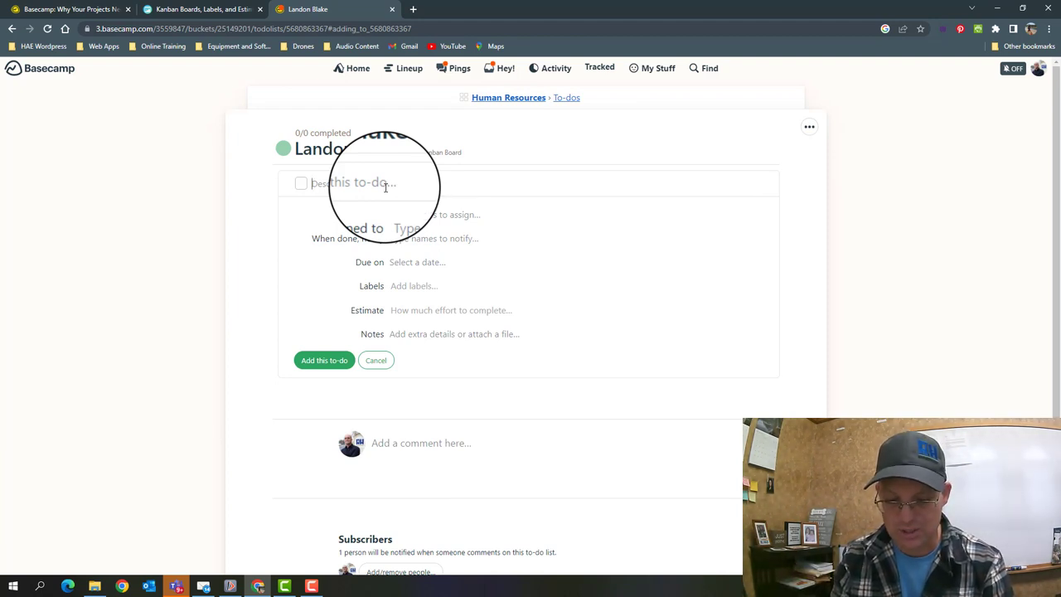
type("Prepare Preliminary Pl")
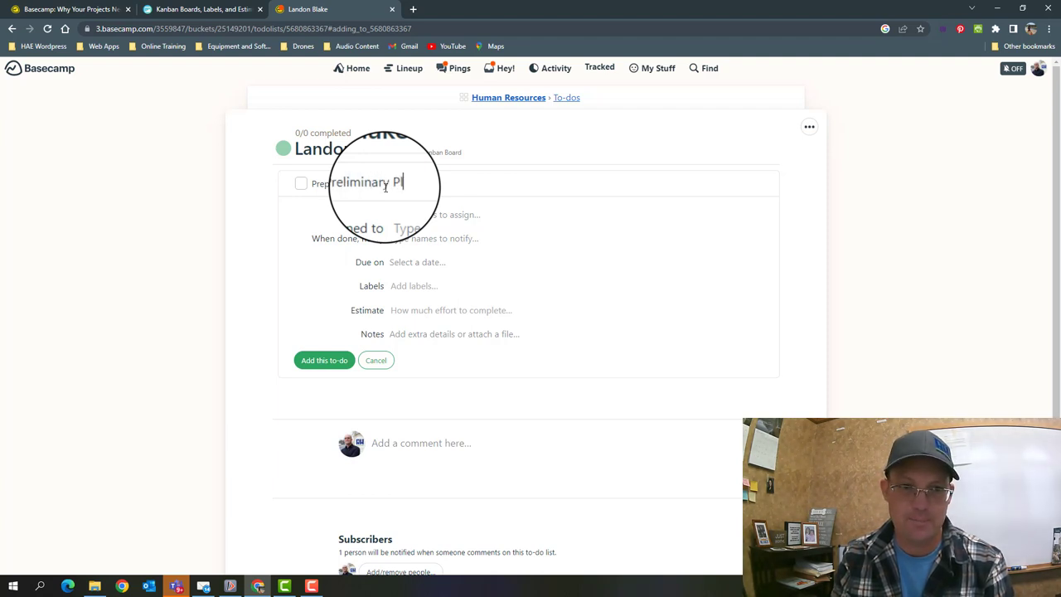
type("an")
key("Return")
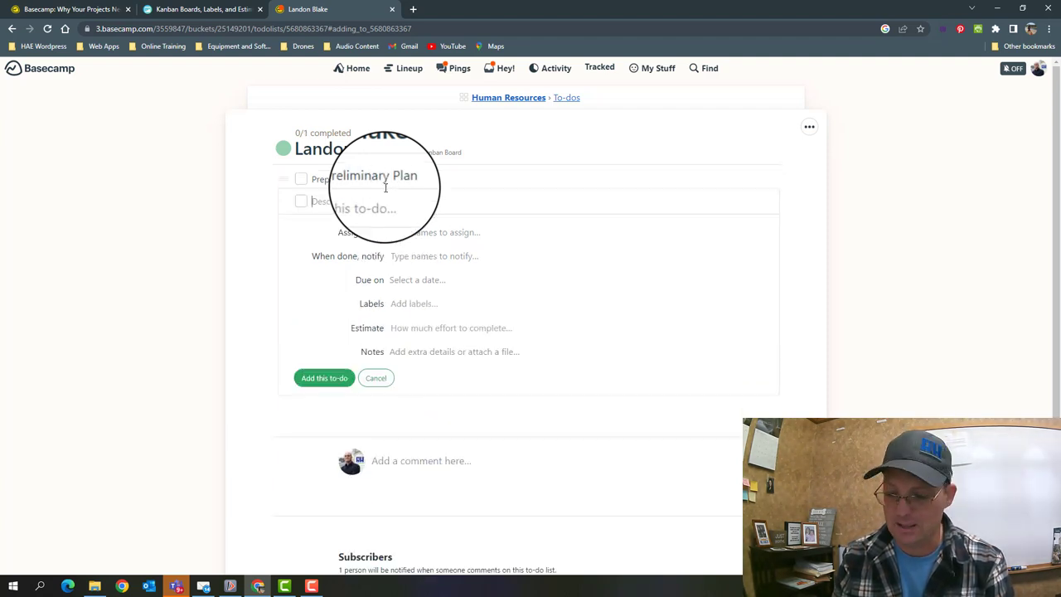
type("90 Day Review")
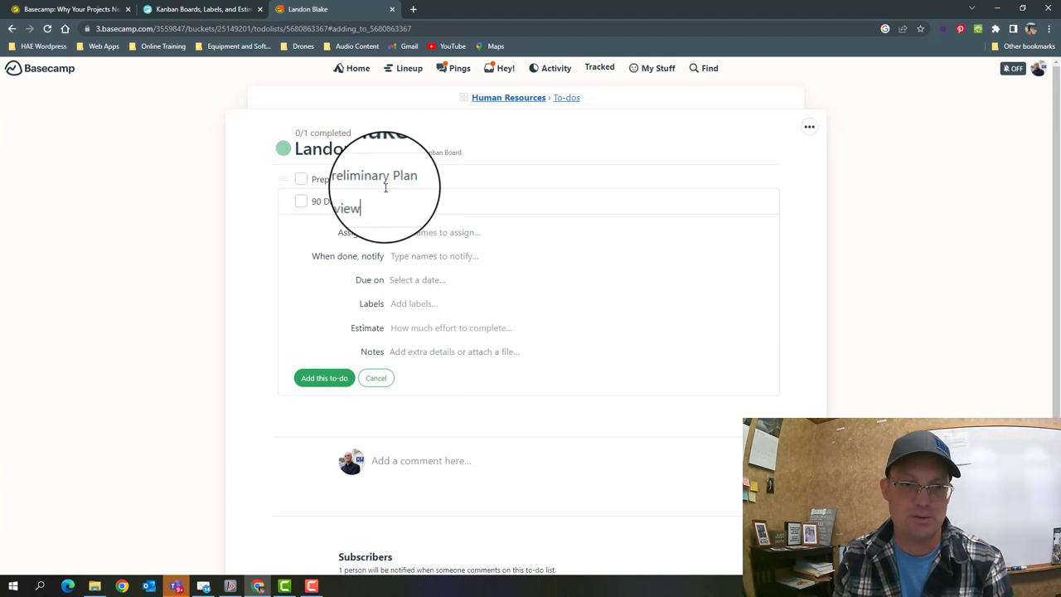
left_click(317, 385)
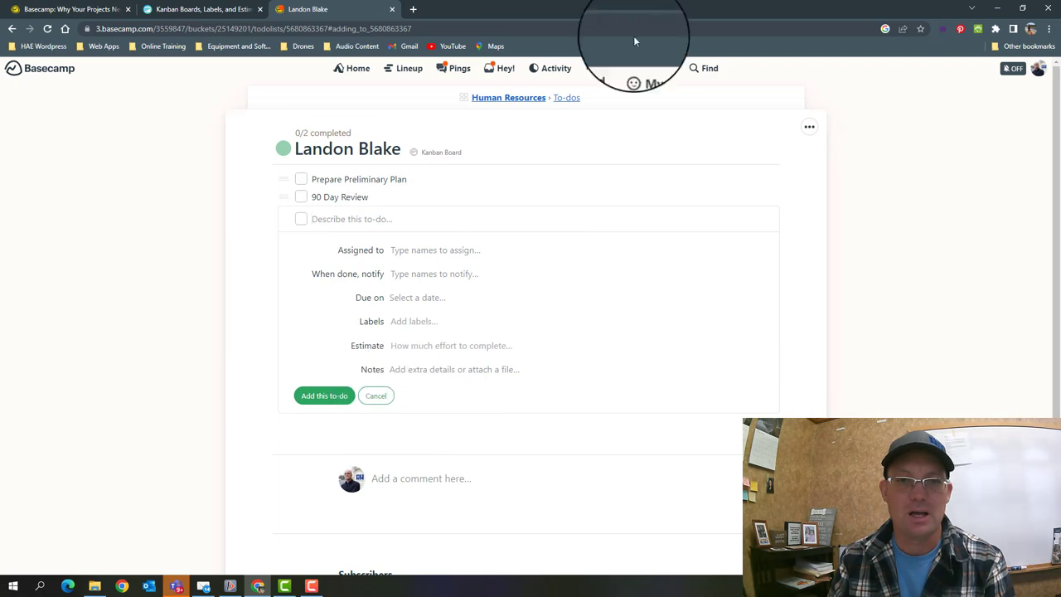
- On the Human Resources Kanban Board, drag the team member's list card from New To-dos into Icebox
left_click(559, 99)
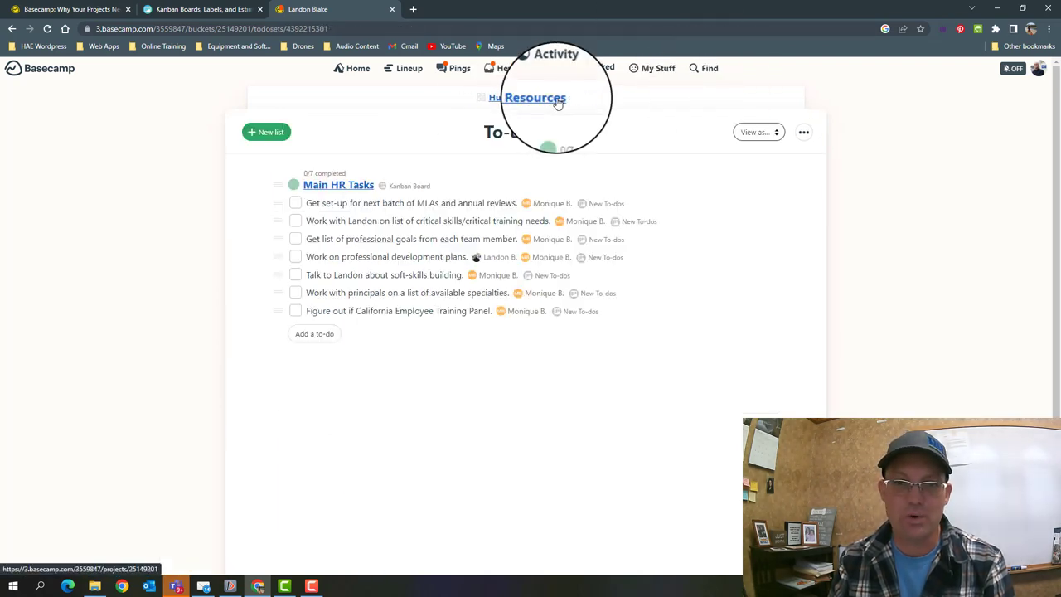
left_click(559, 101)
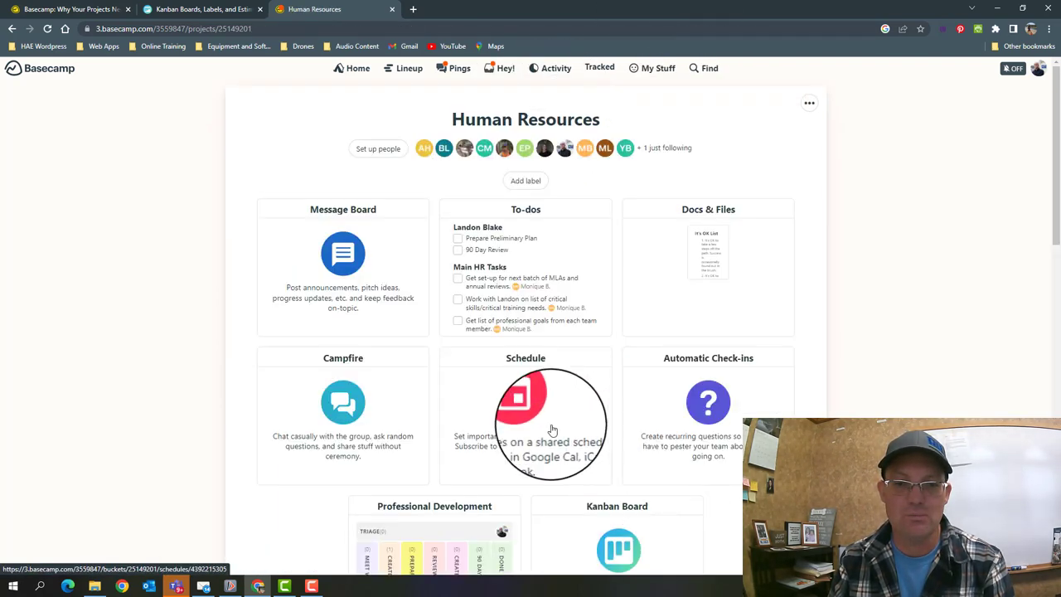
scroll(553, 429, "down", 3)
left_click(620, 278)
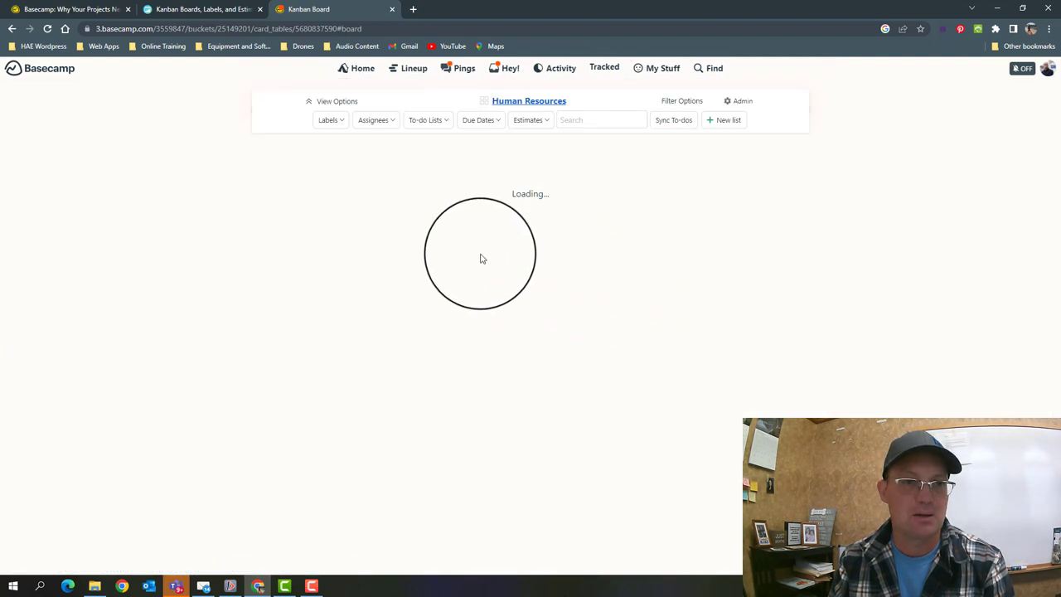
left_click_drag(119, 232, 450, 175)
left_click(450, 176)
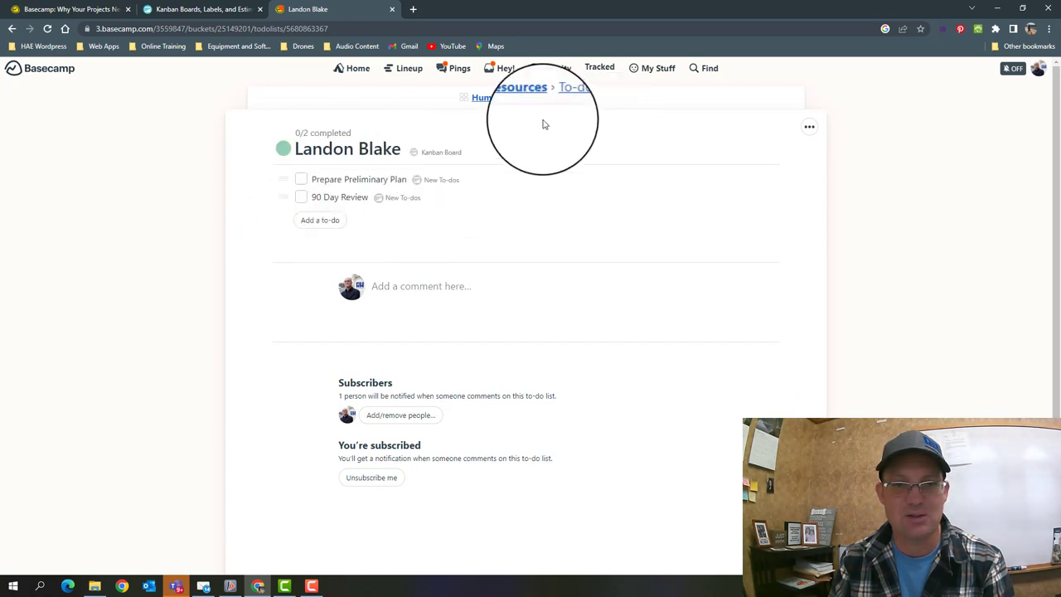
left_click(530, 98)
scroll(632, 389, "down", 3)
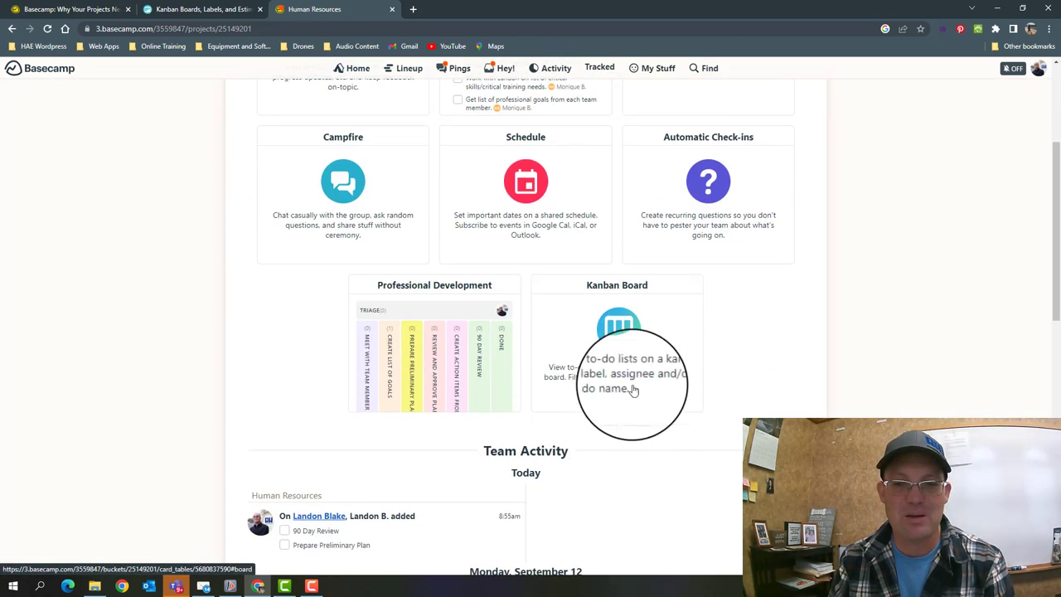
- Open the Human Resources Kanban Board to show the team member's card in Icebox
left_click(632, 390)
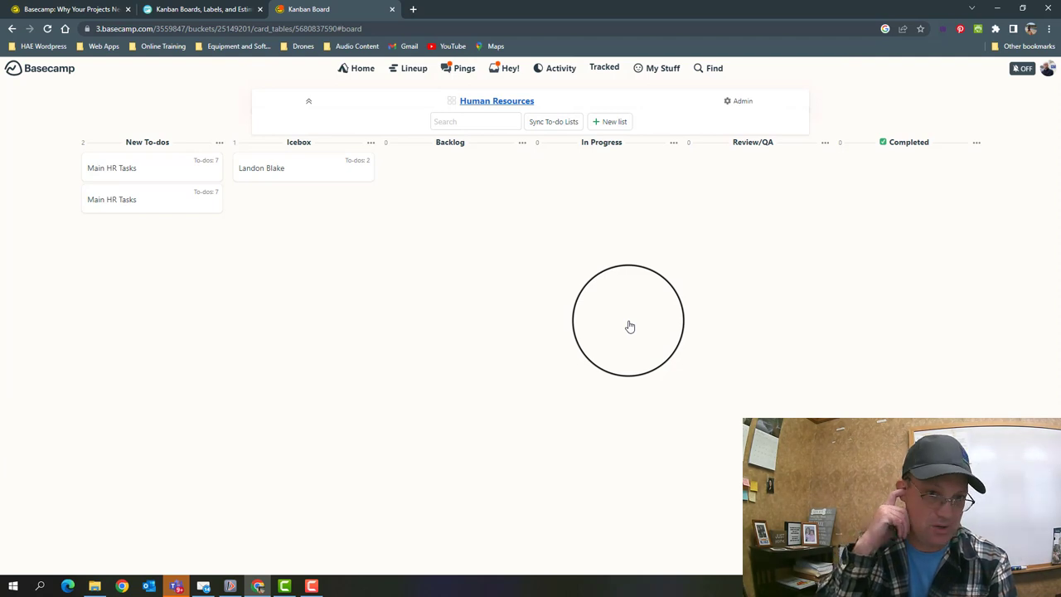